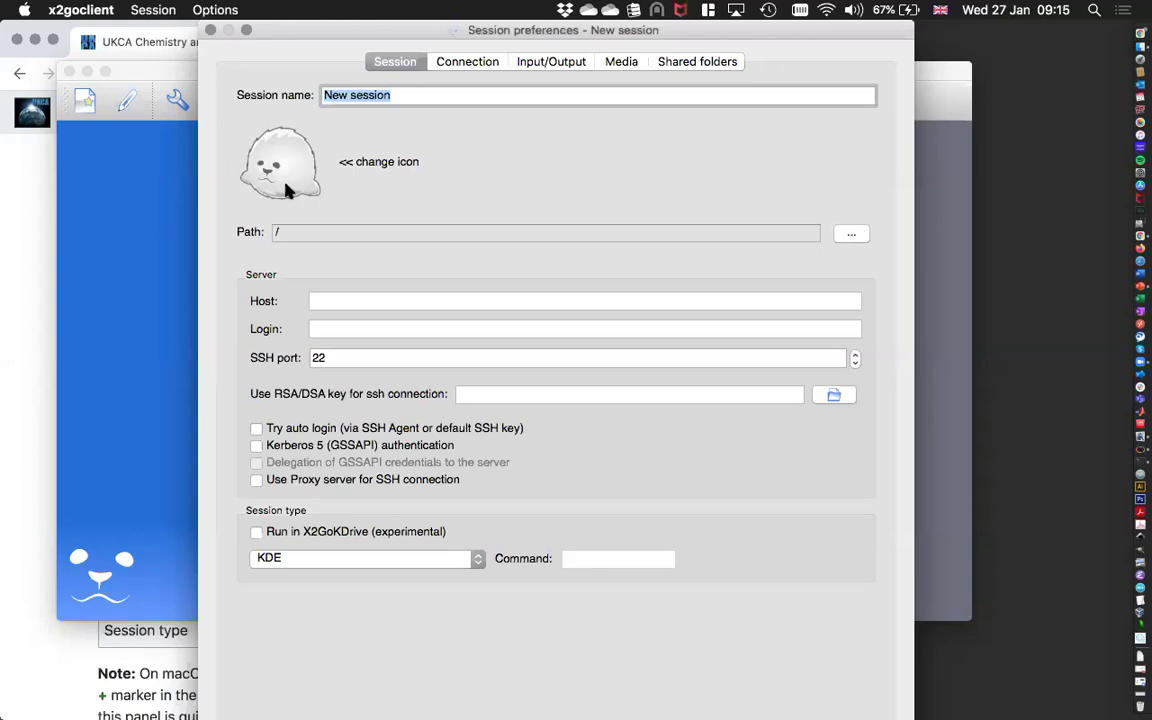
click(484, 94)
key(BackSpace)
key(BackSpace)
key(BackSpace)
key(BackSpace)
key(BackSpace)
key(BackSpace)
key(BackSpace)
key(BackSpace)
key(BackSpace)
key(BackSpace)
key(BackSpace)
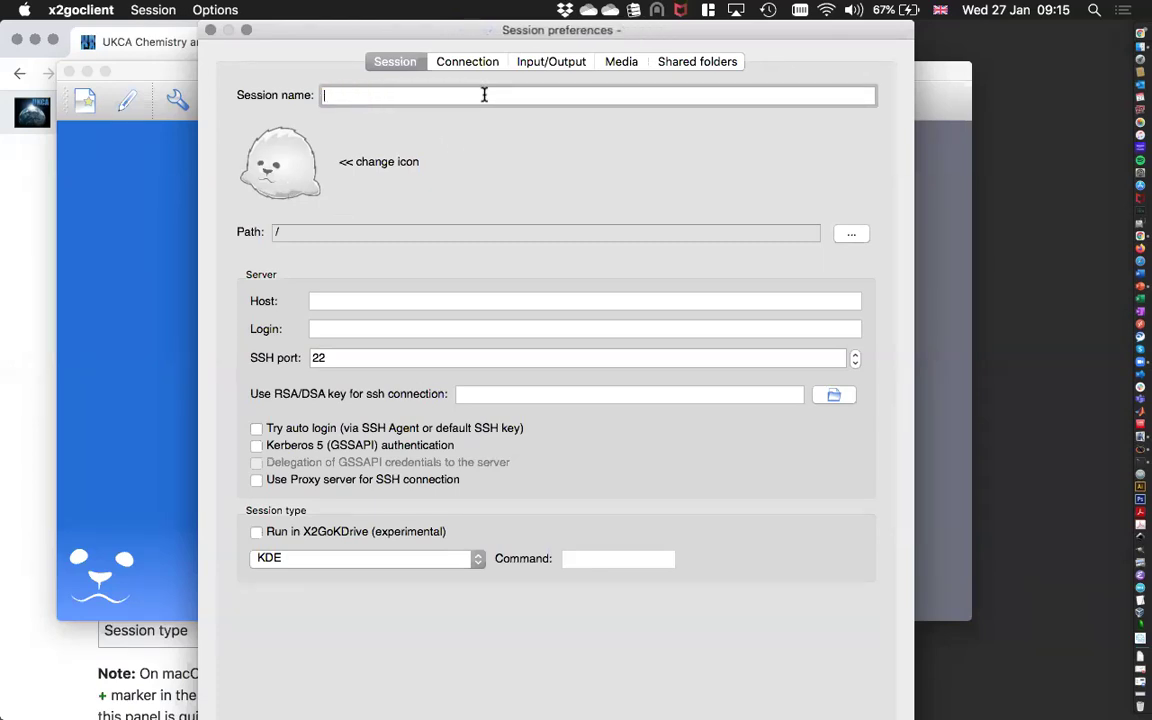
text(ukcatr01)
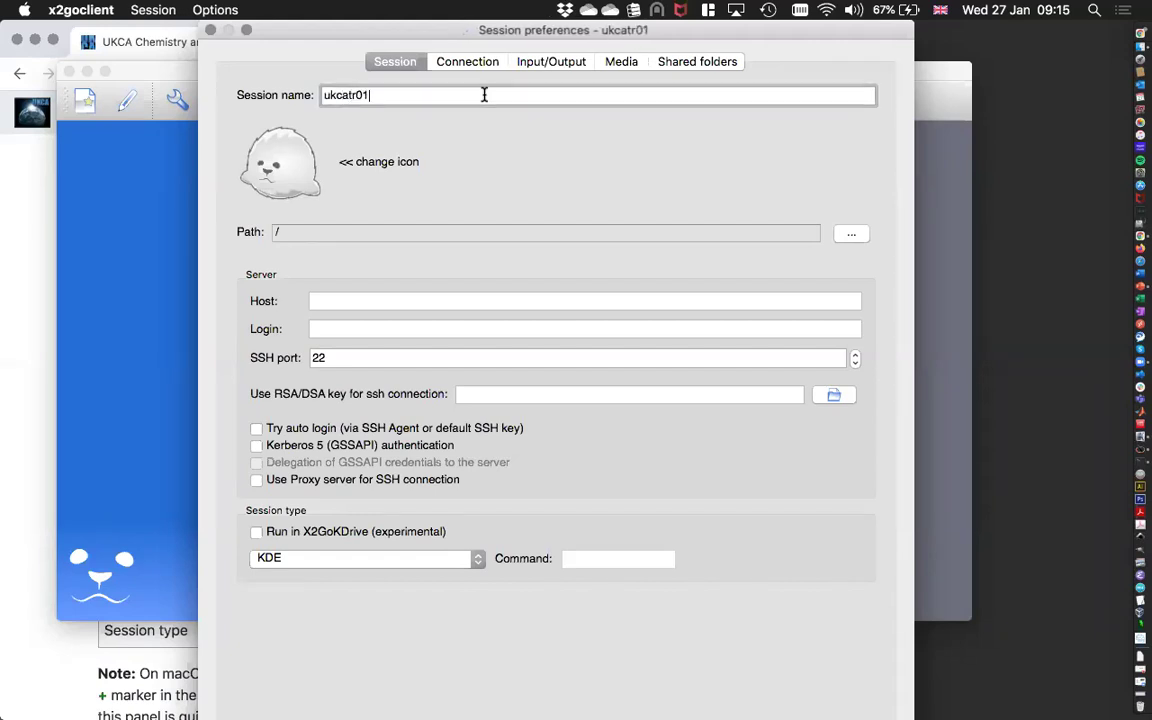
text(@ukca-t)
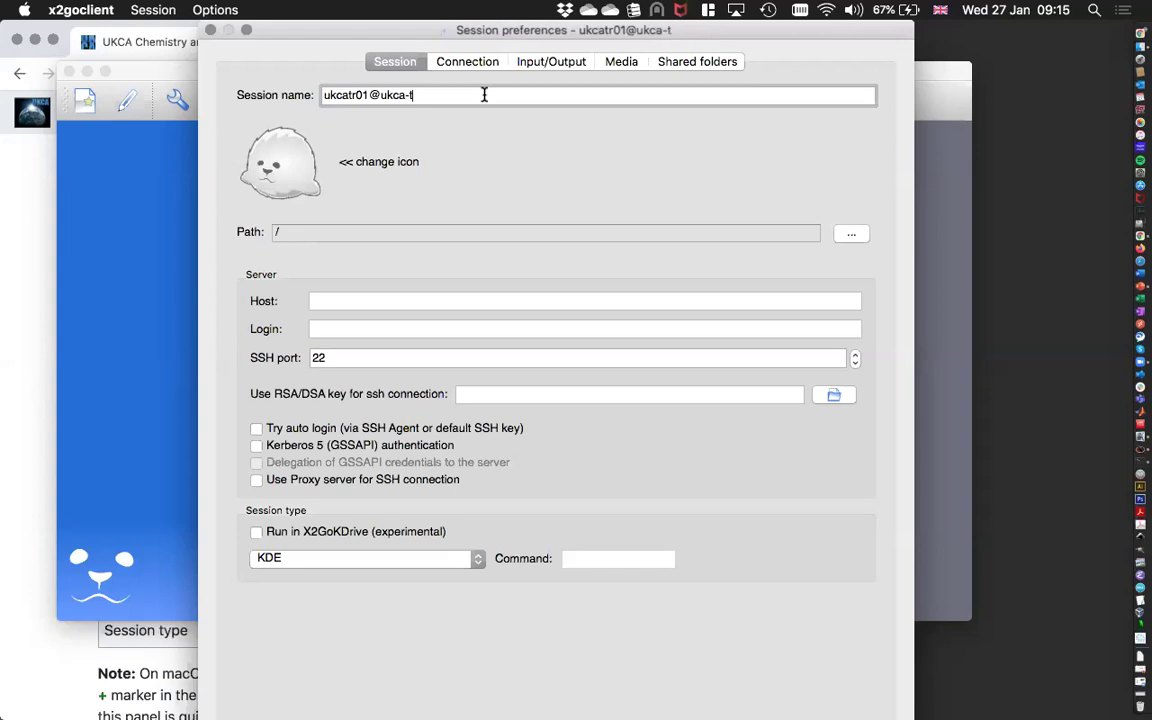
key(BackSpace)
text(vm01)
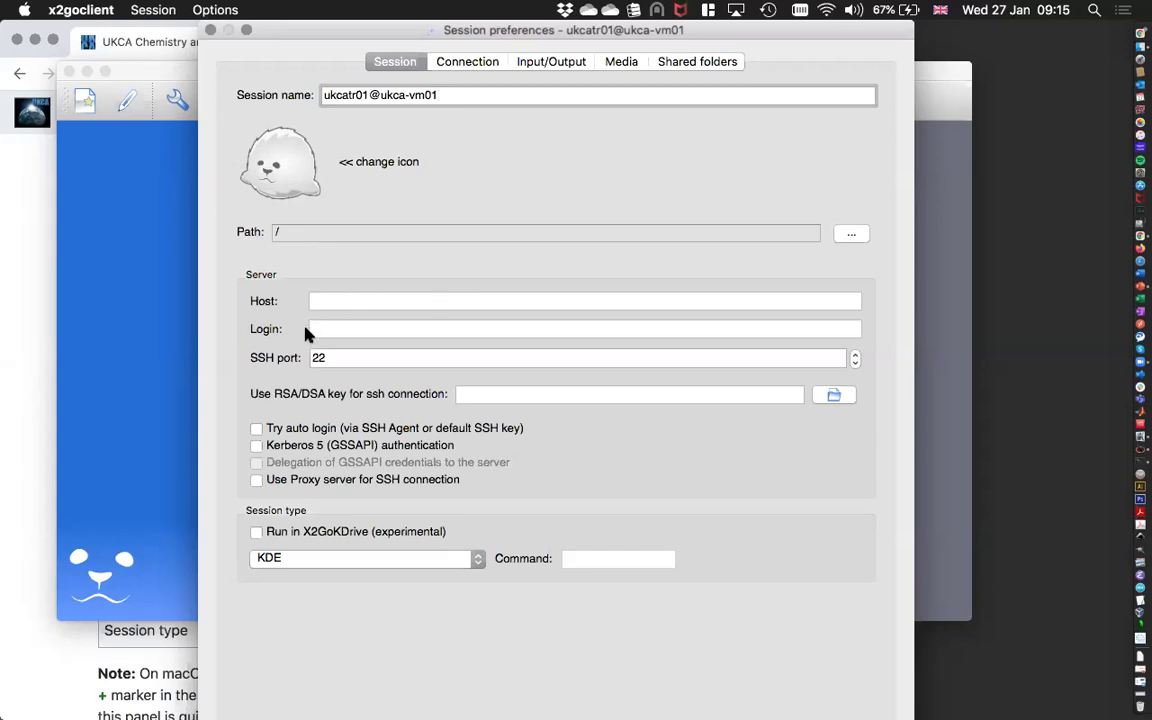
Set the host to ukca-vm01 and enter the training account login name.
click(327, 302)
text(ukc)
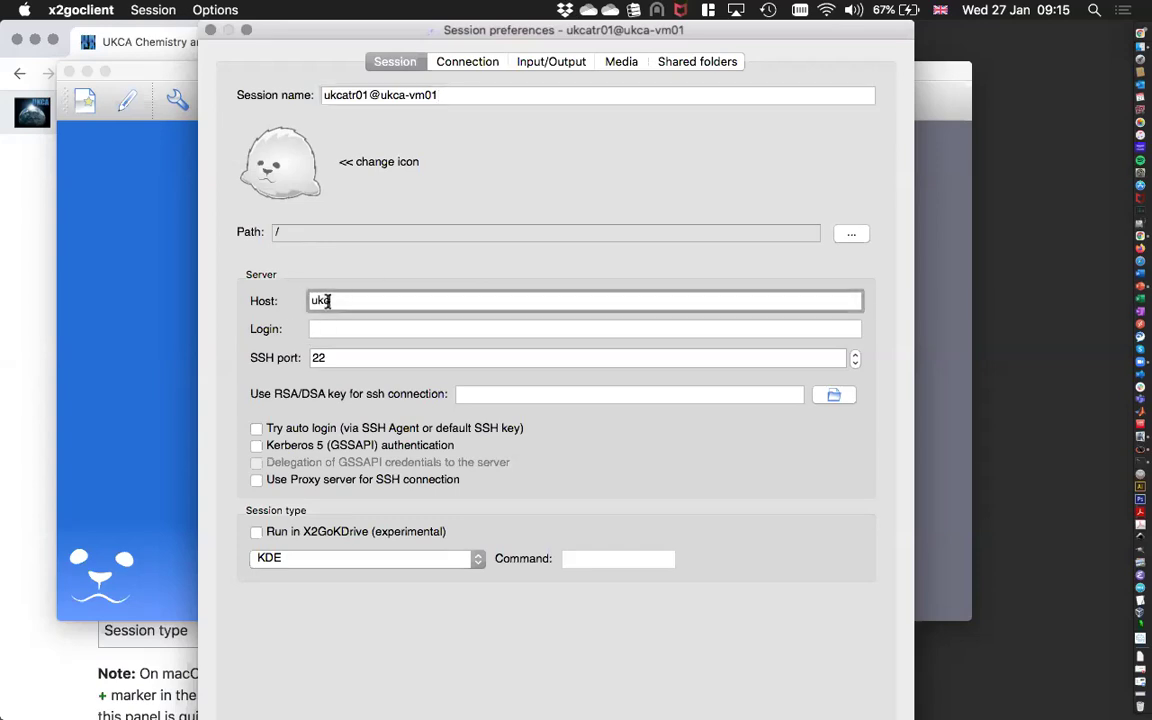
text(a-vm01)
click(381, 328)
text(u)
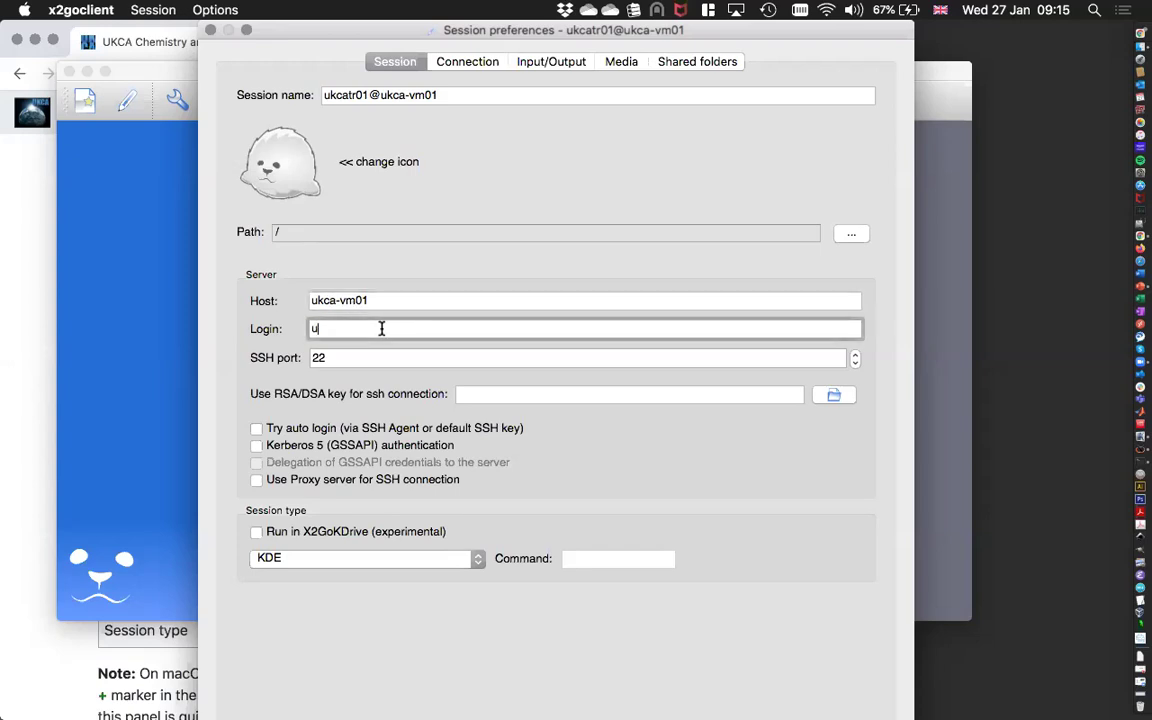
text(kcat)
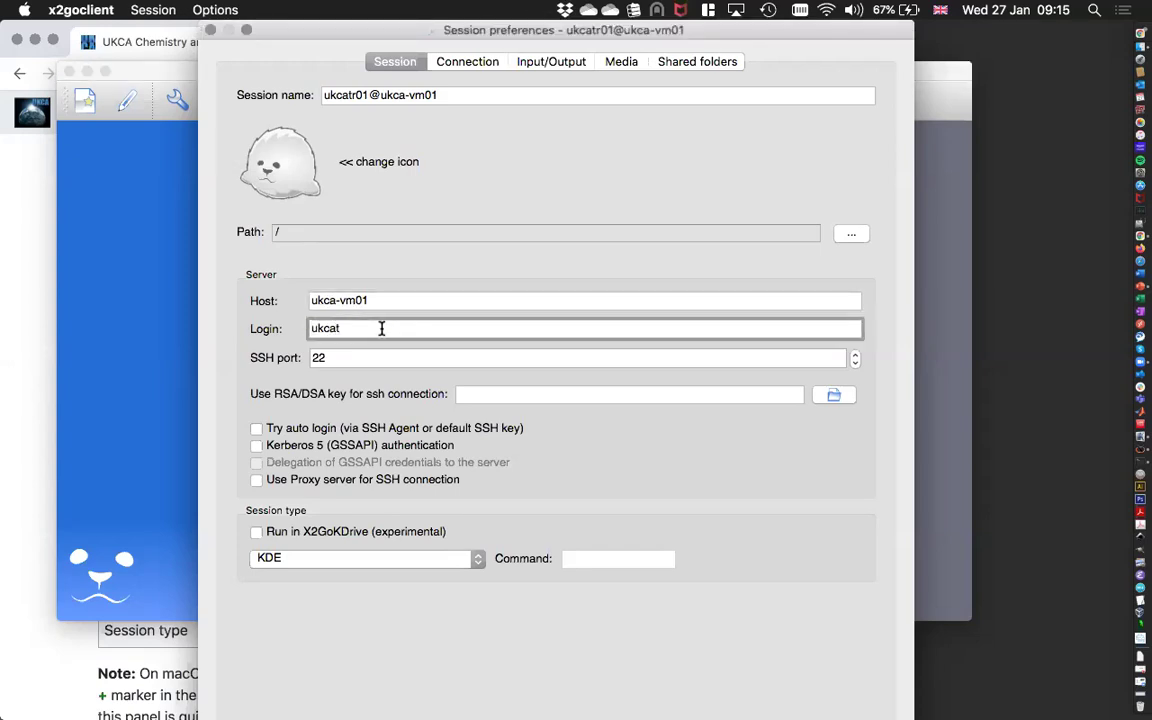
text(r01)
Use the account's id_rsa key file for SSH authentication.
click(834, 396)
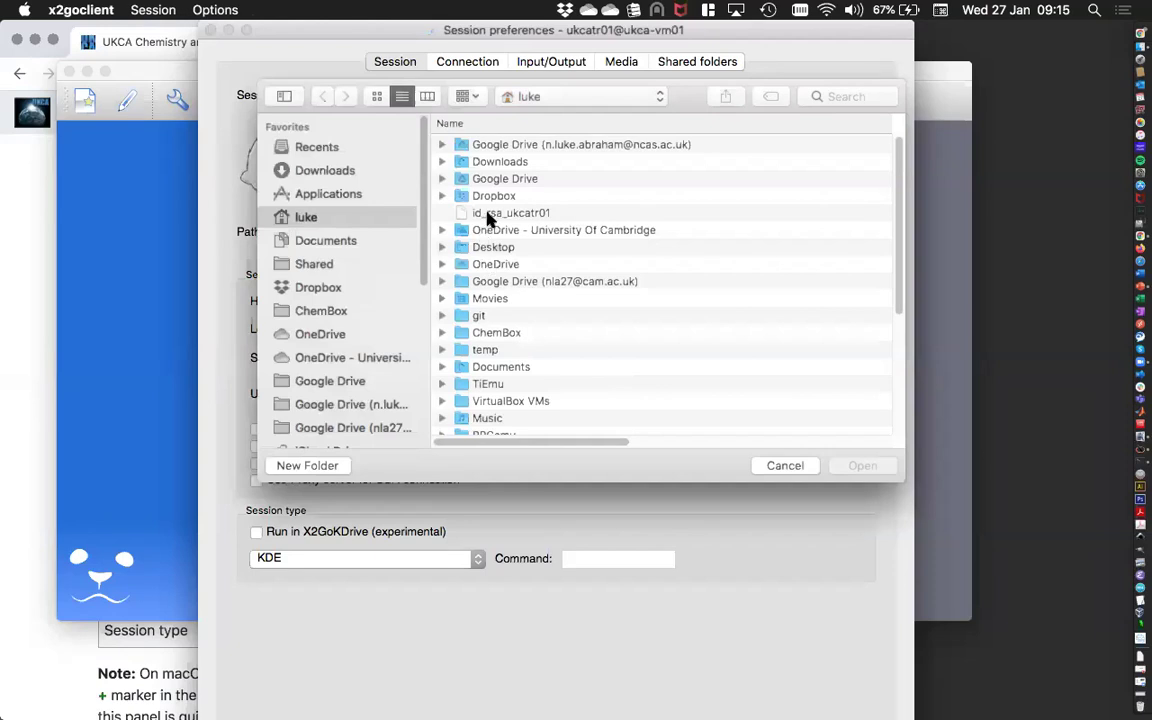
click(462, 214)
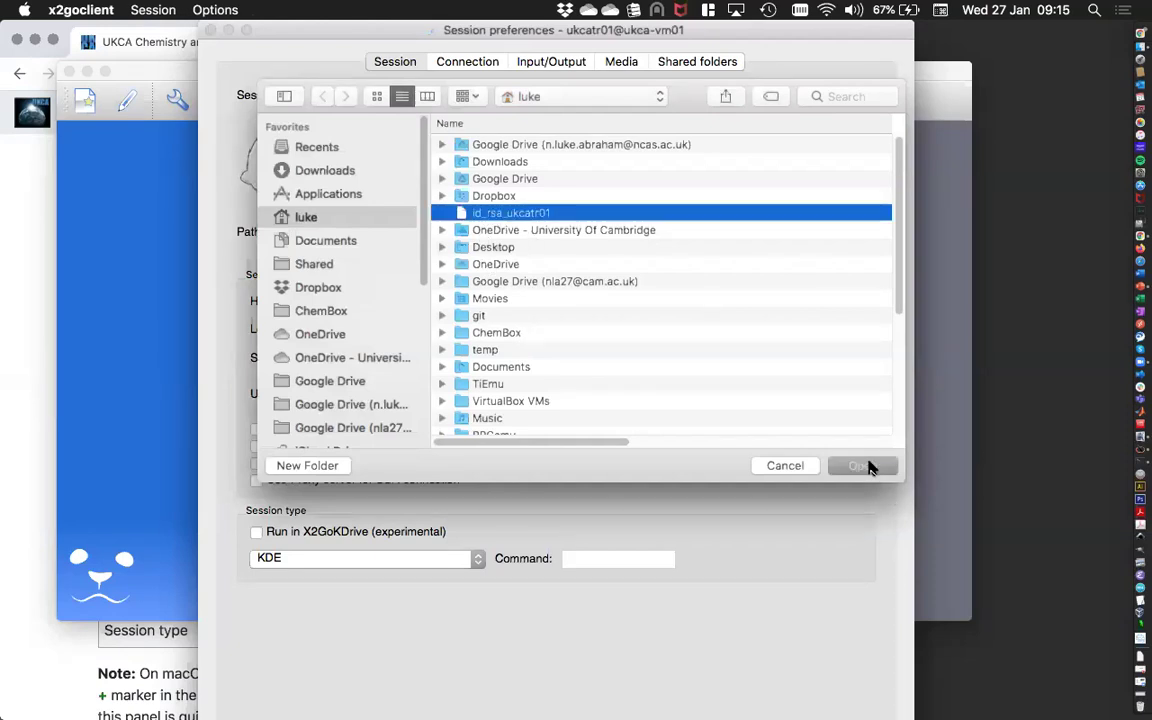
click(862, 466)
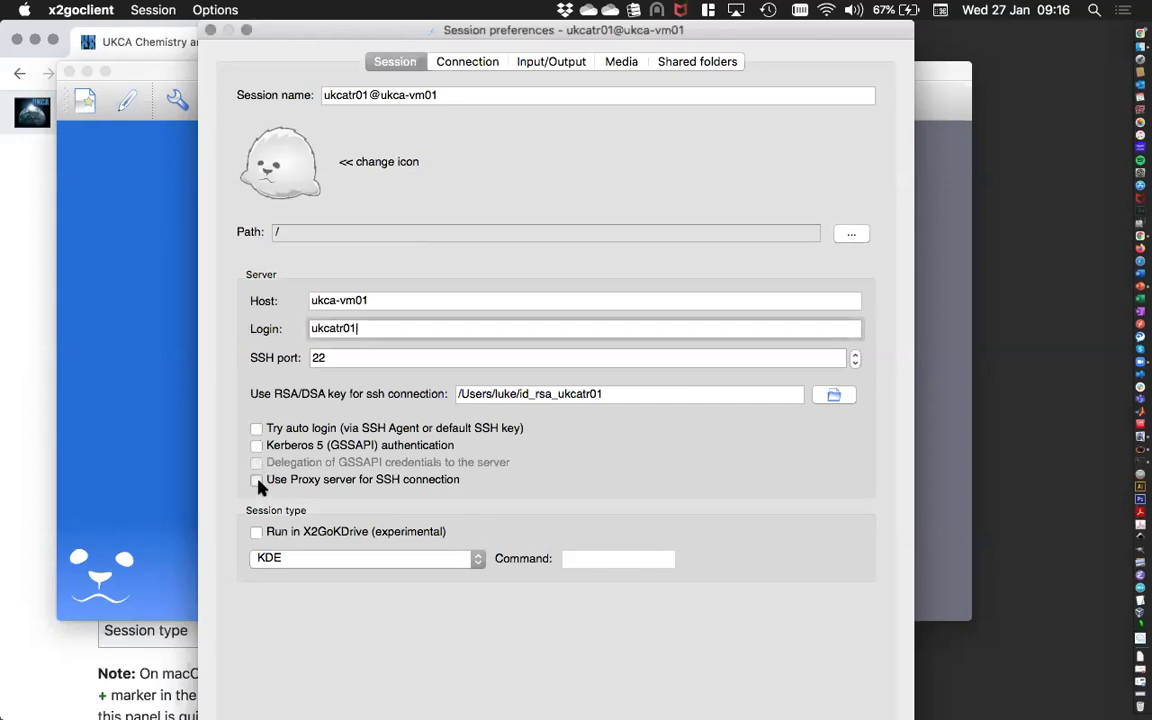
Route the connection through proxy 192.171.139.44, reusing the same login, password and id_rsa key.
click(257, 481)
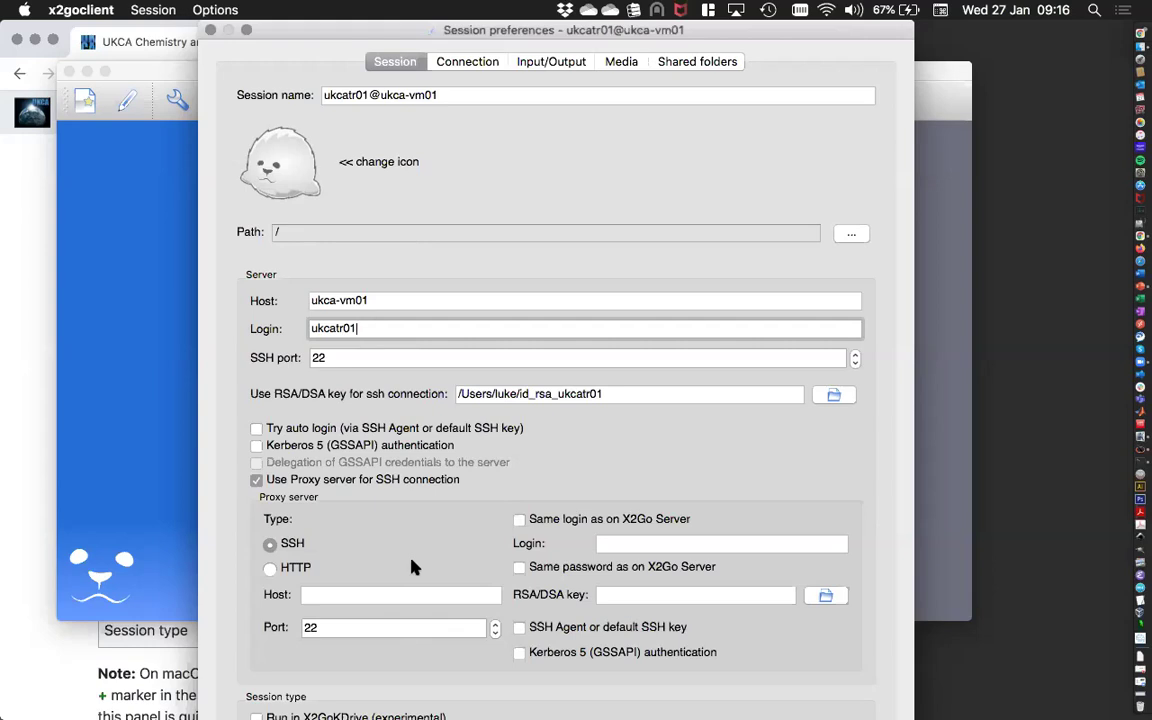
click(466, 592)
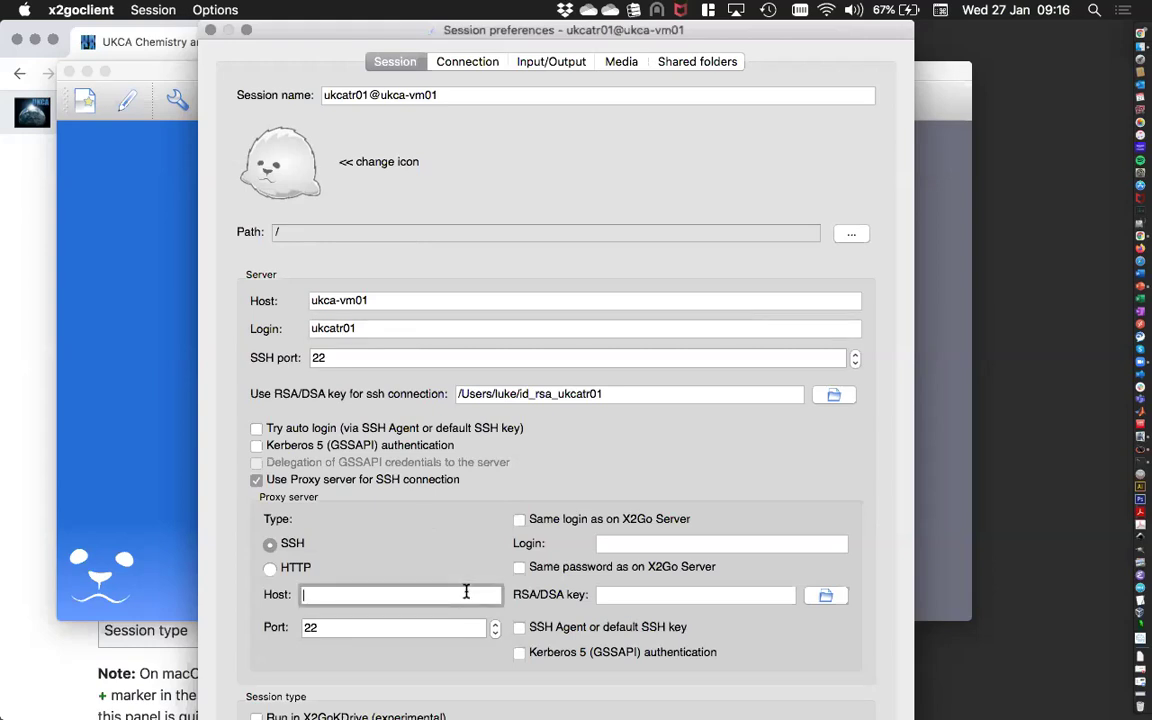
text(192)
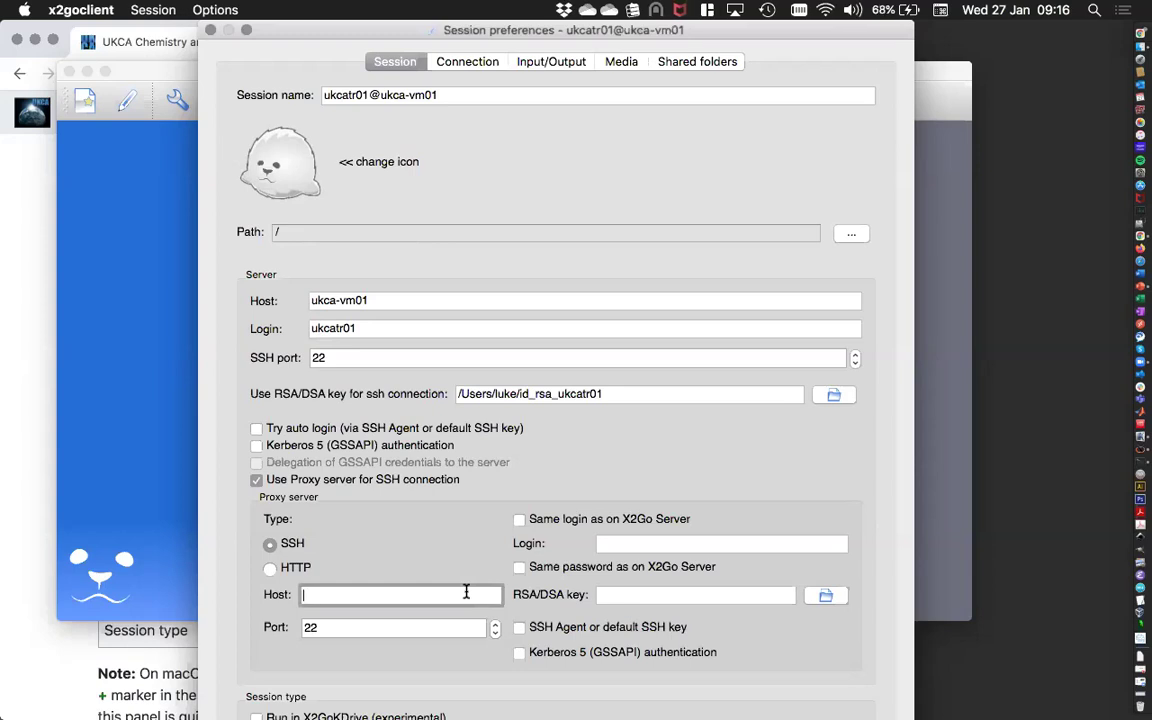
text(.171.139.44)
click(519, 520)
click(519, 567)
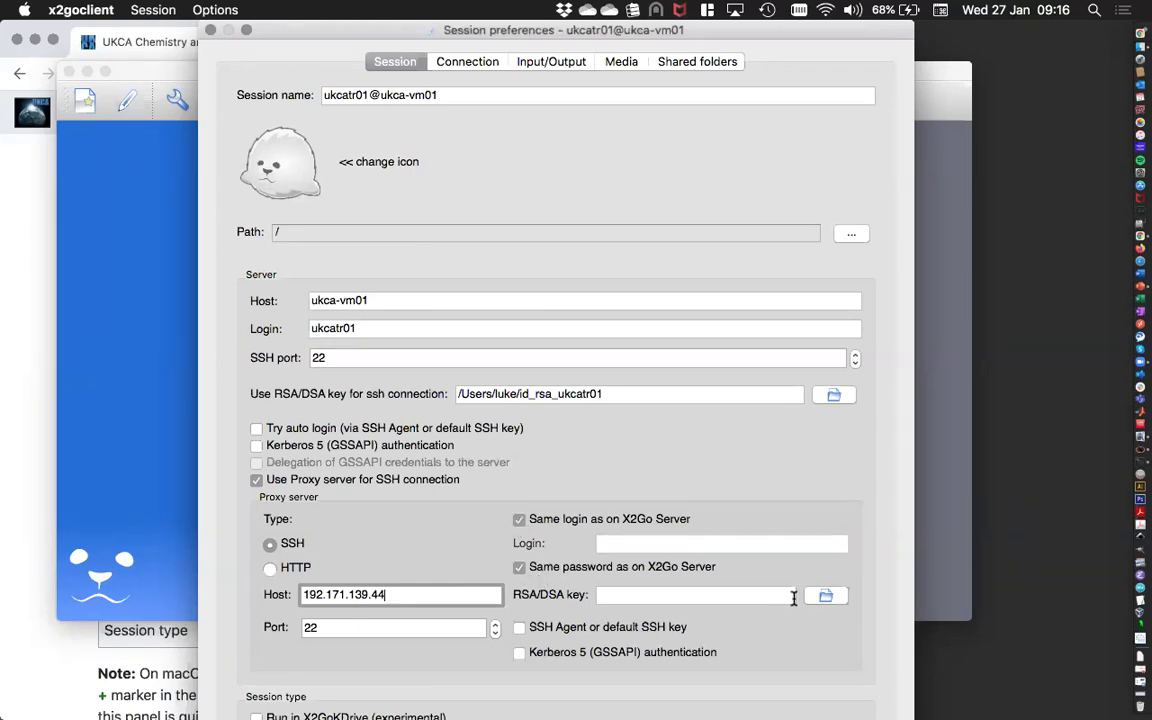
click(826, 595)
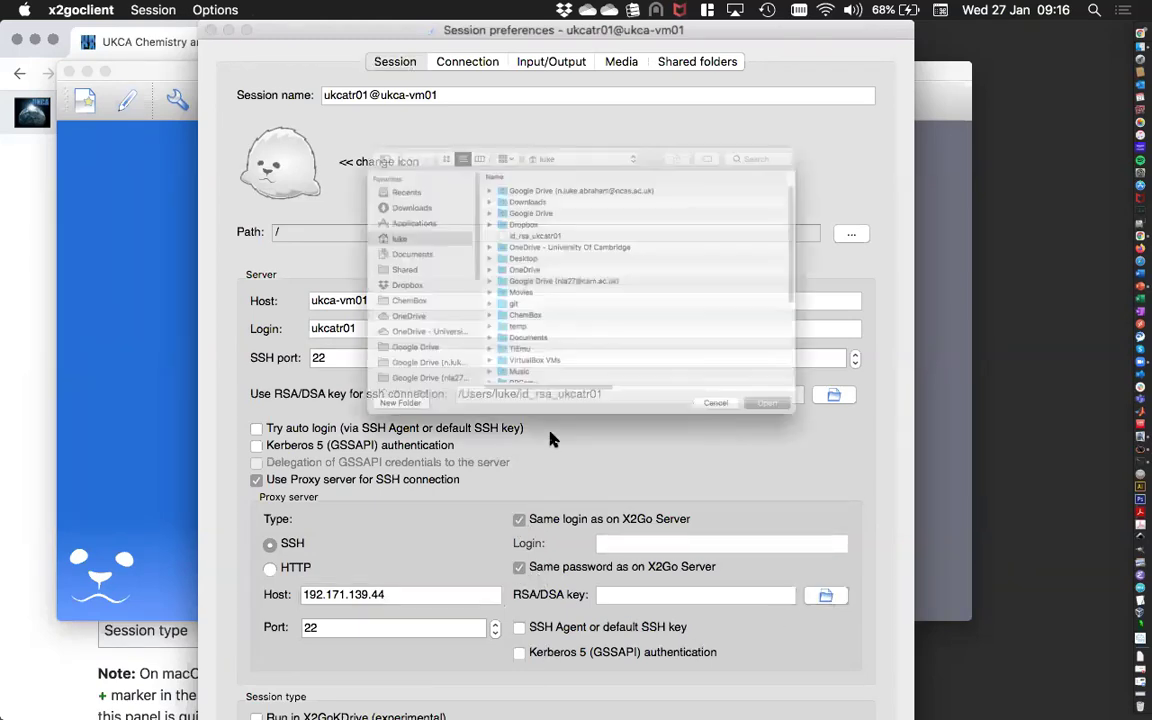
click(524, 214)
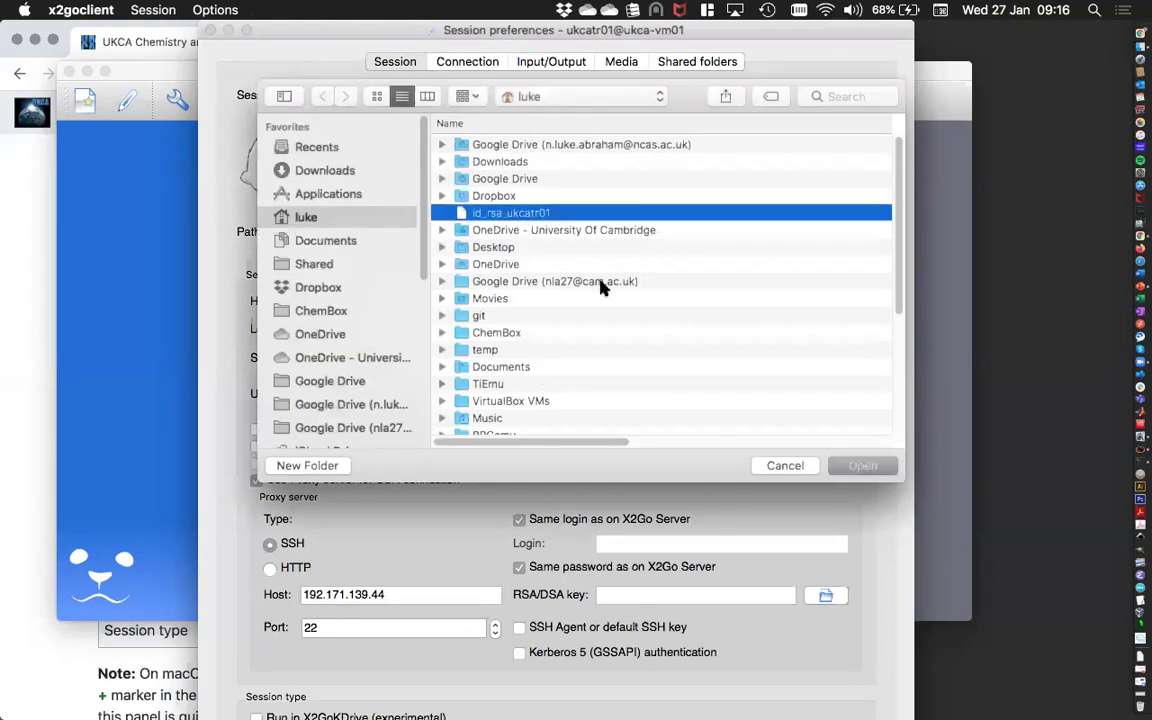
click(853, 466)
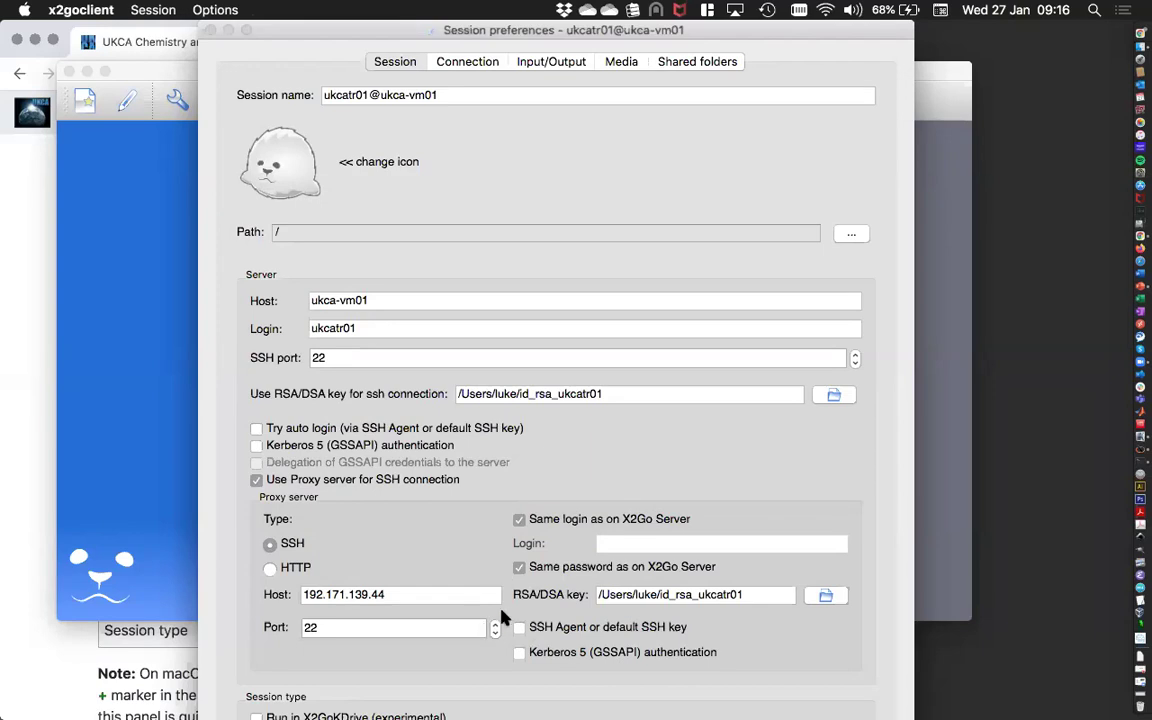
click(245, 31)
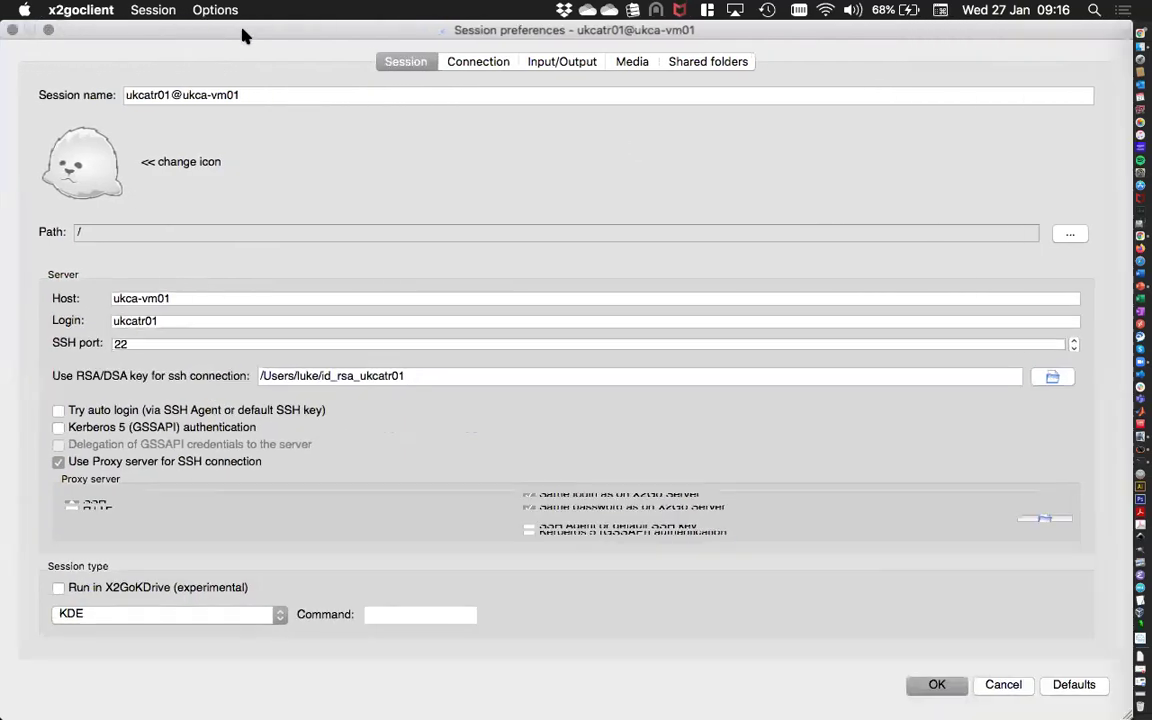
Set the session type to LXDE and save the session settings.
click(138, 617)
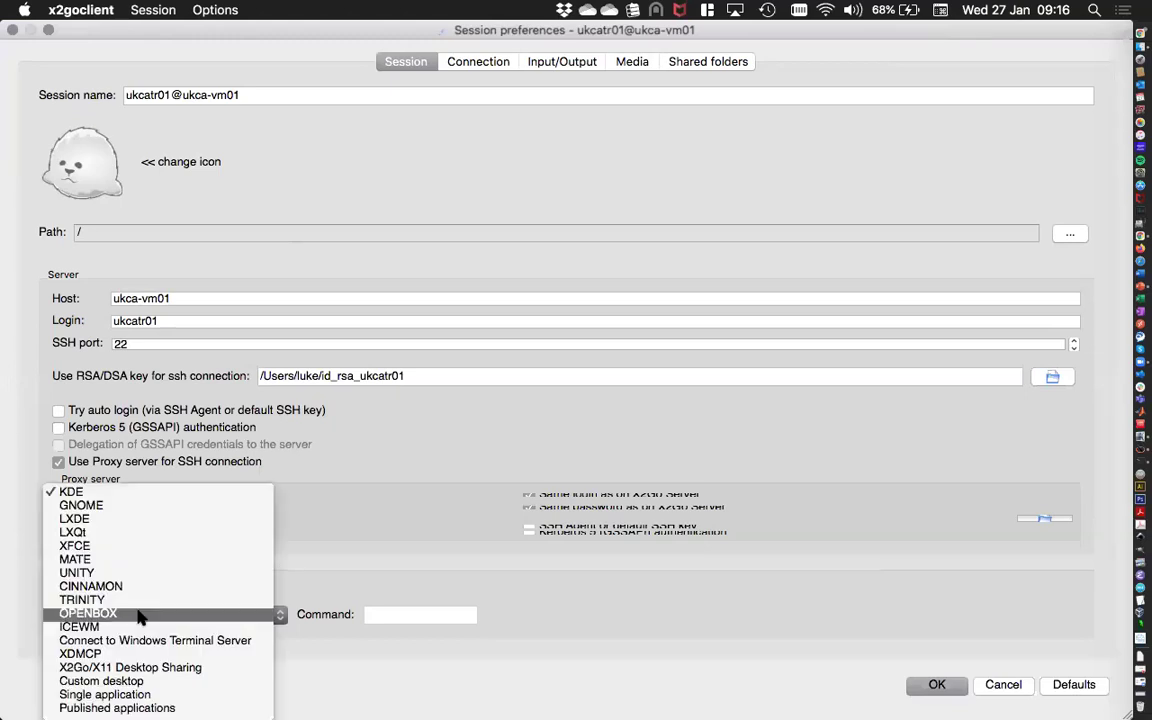
click(138, 519)
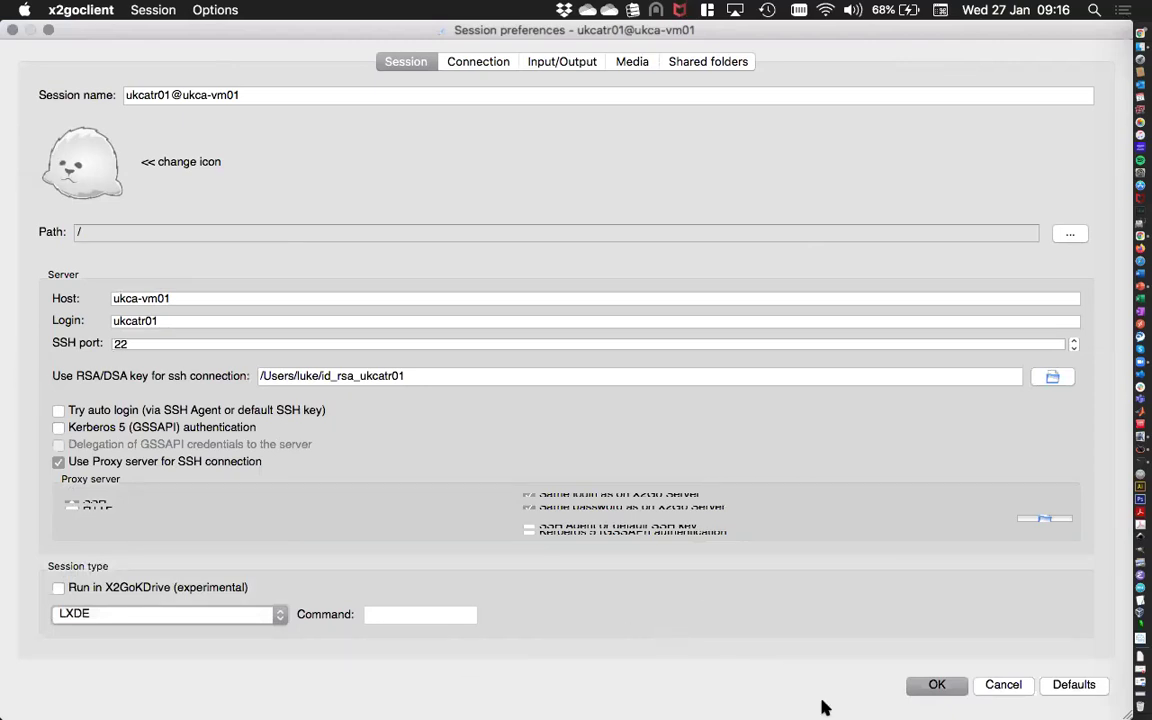
click(940, 686)
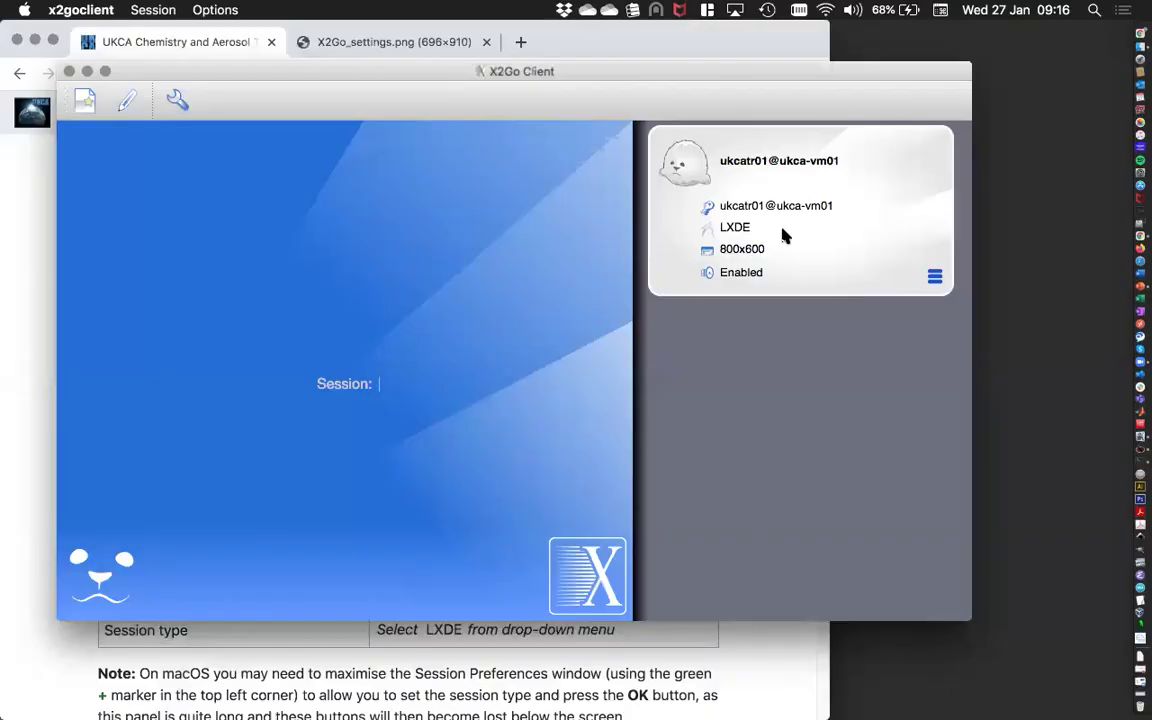
Connect to the ukca-vm01 session and cache the MOSRS password and username in the terminal.
click(770, 158)
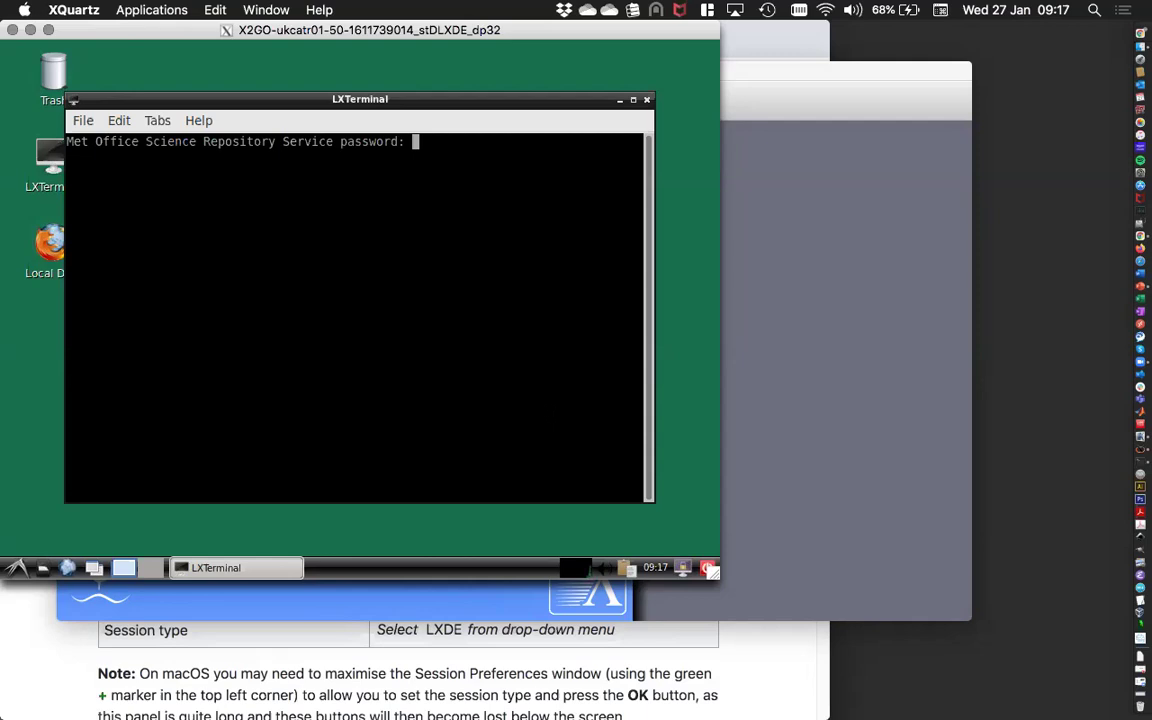
key(Return)
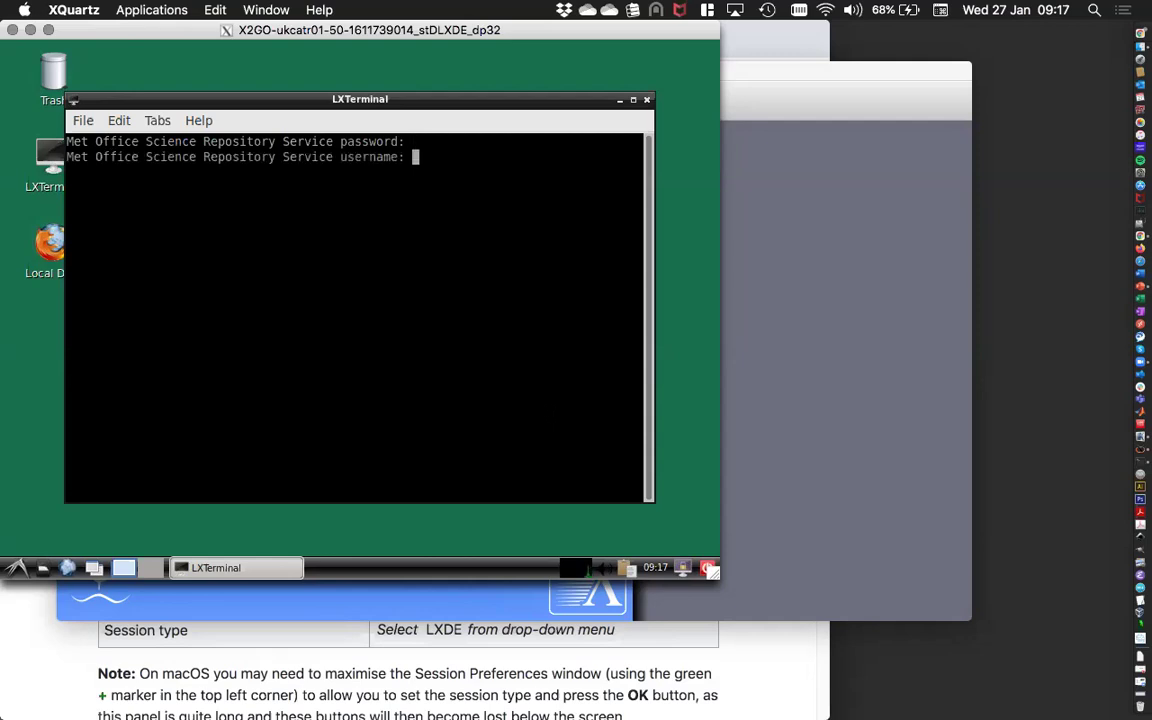
key(Return)
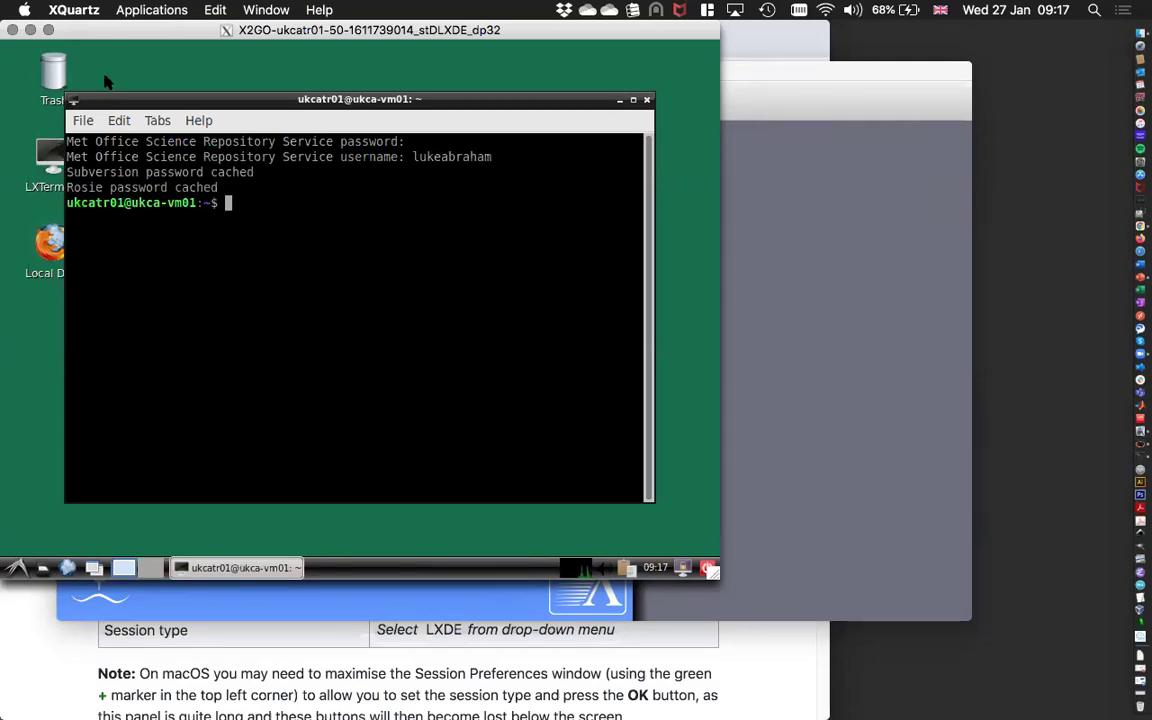
Close and reconnect the ukca-vm01 session, then maximise the remote LXDE desktop to full screen.
double_click(76, 32)
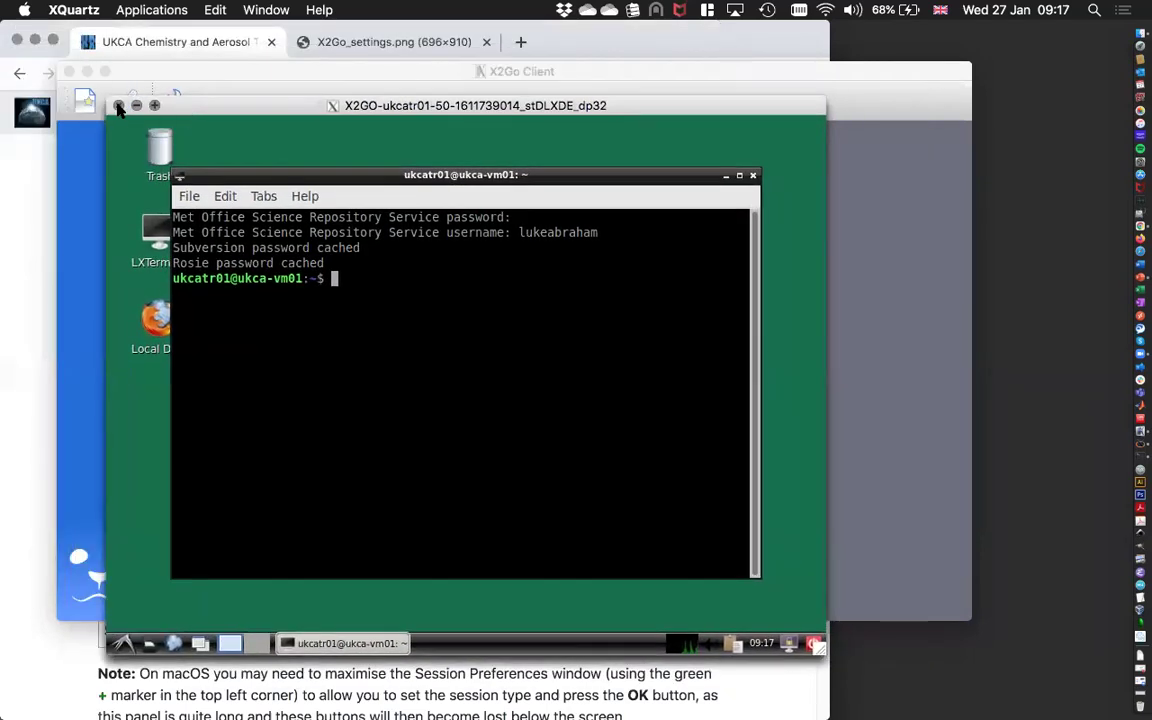
click(118, 105)
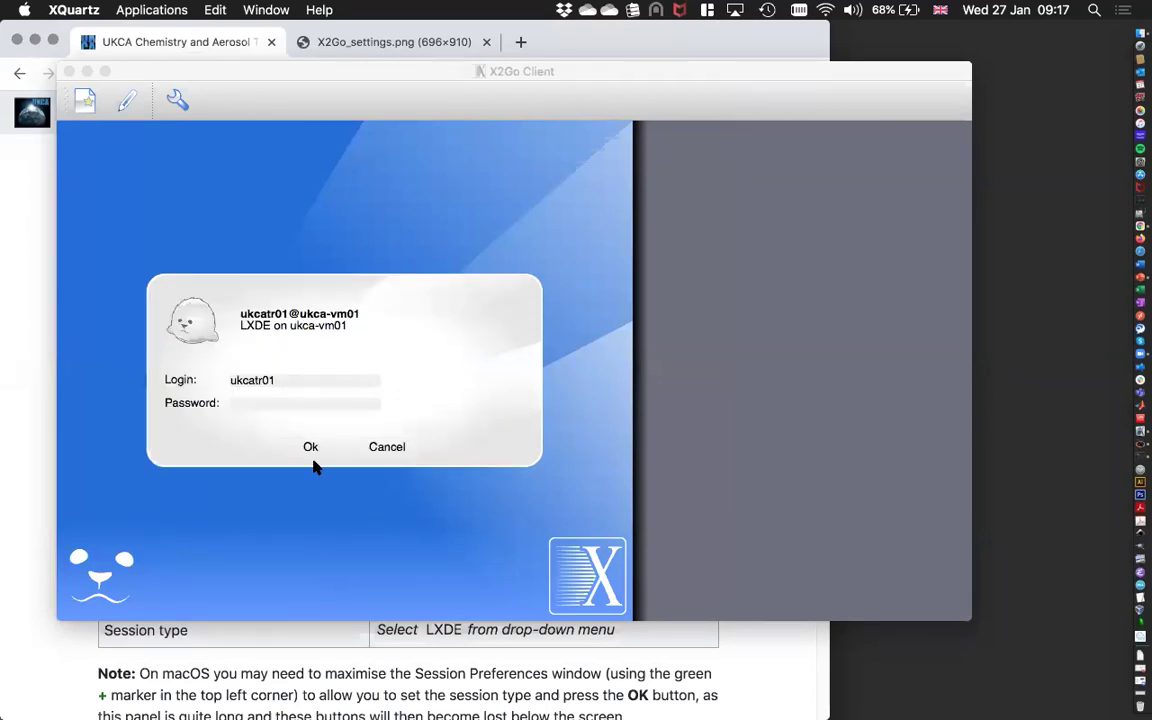
click(312, 447)
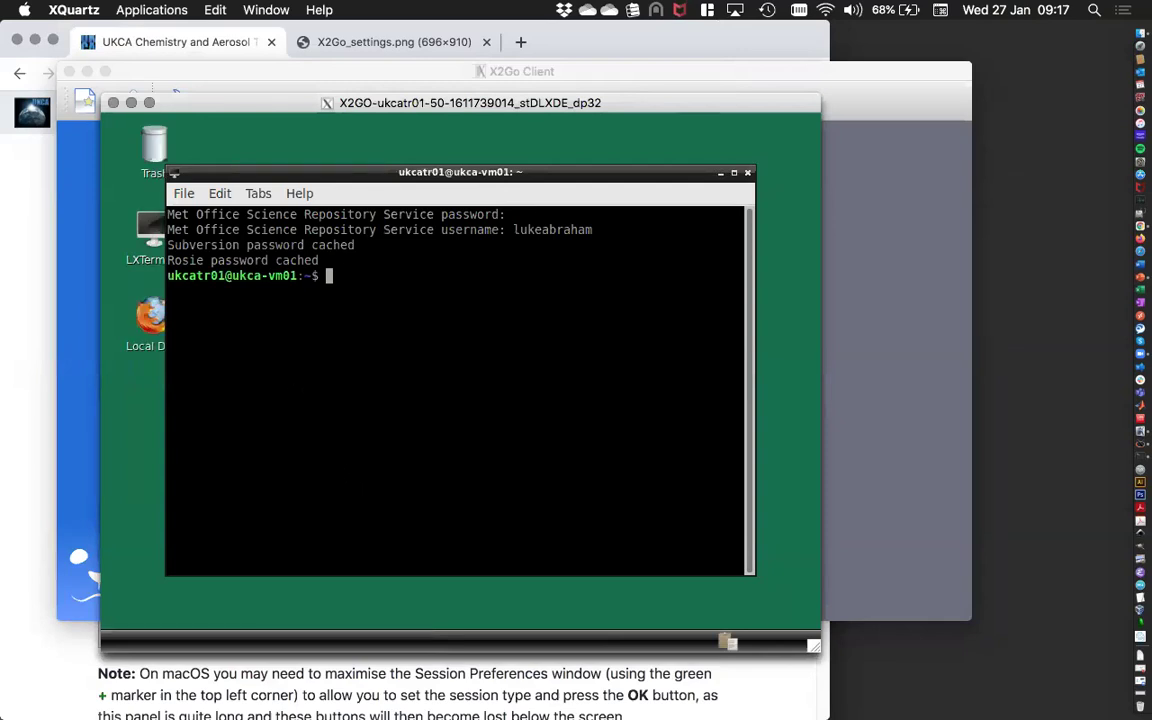
click(147, 102)
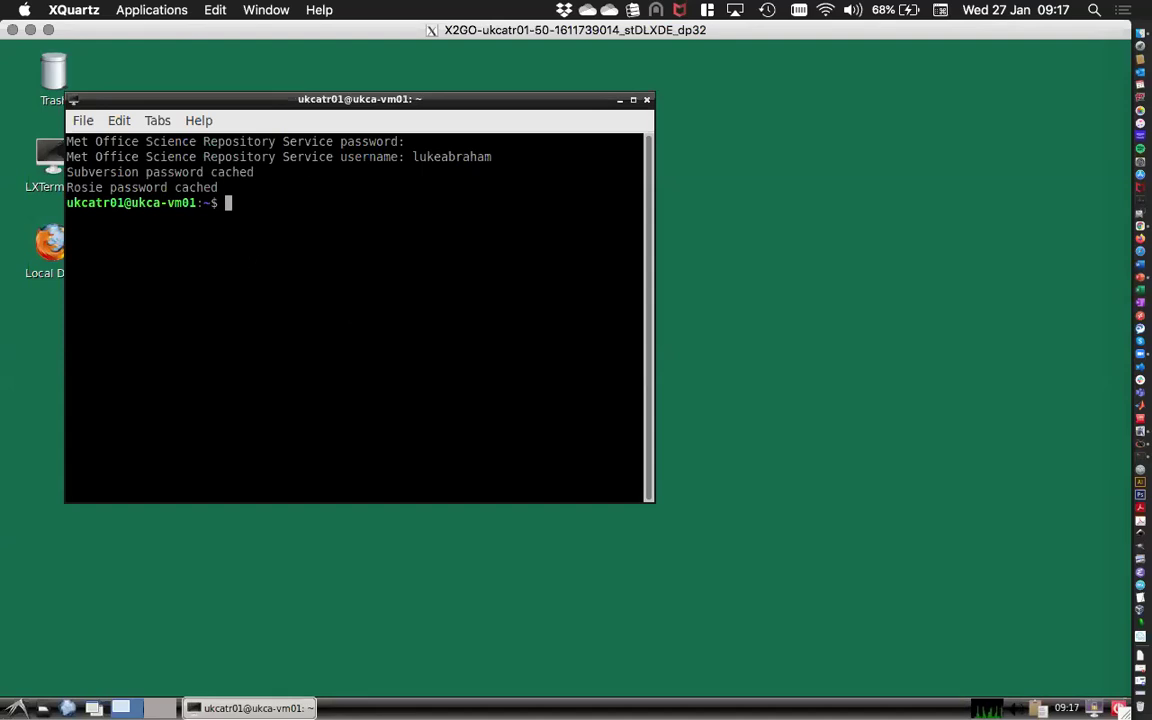
Open a second terminal window and run pyterm, skipping the repository password prompts.
click(80, 120)
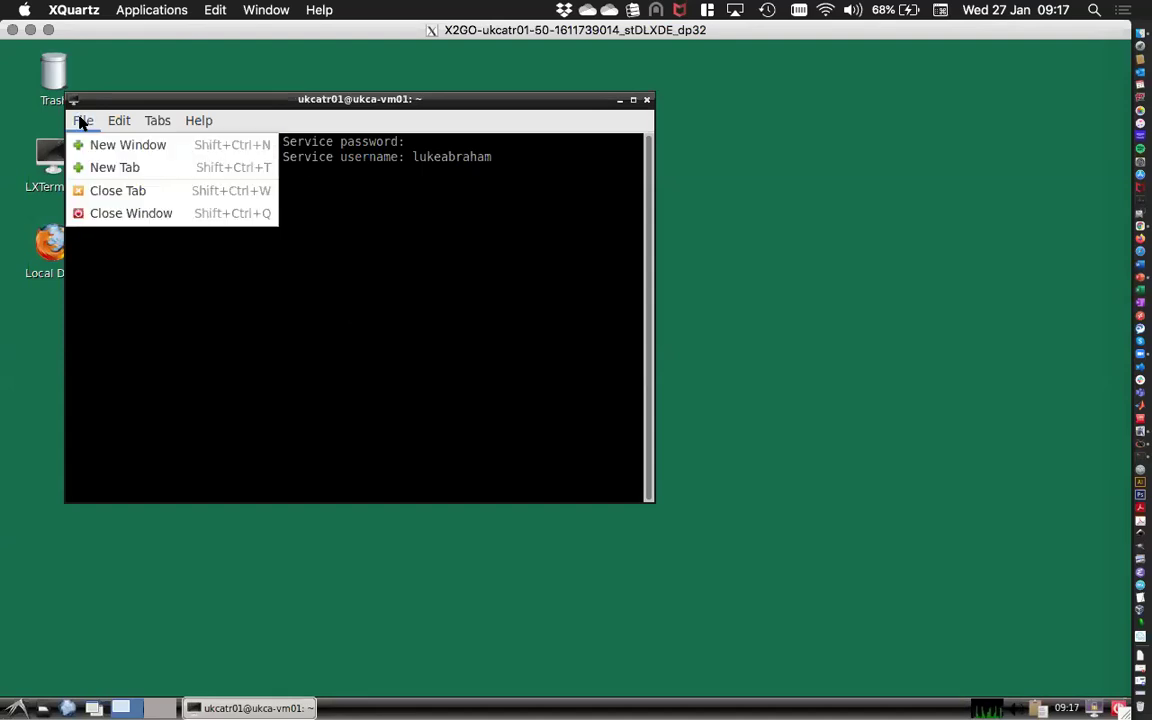
click(116, 147)
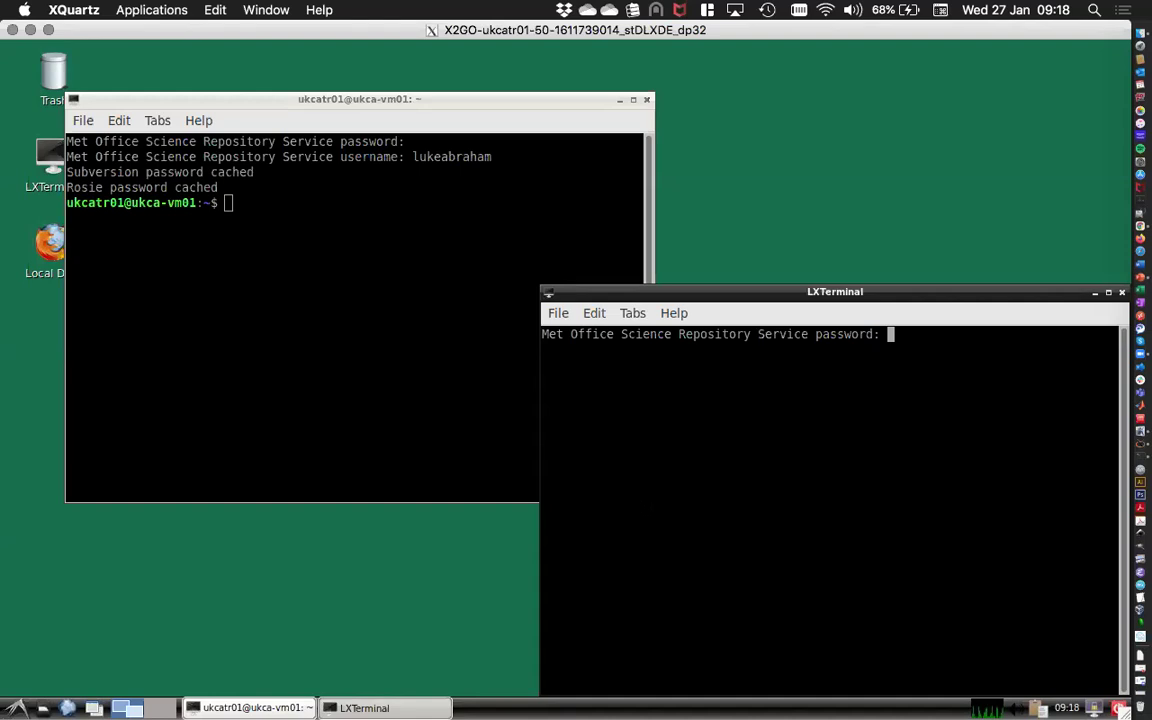
key(Return)
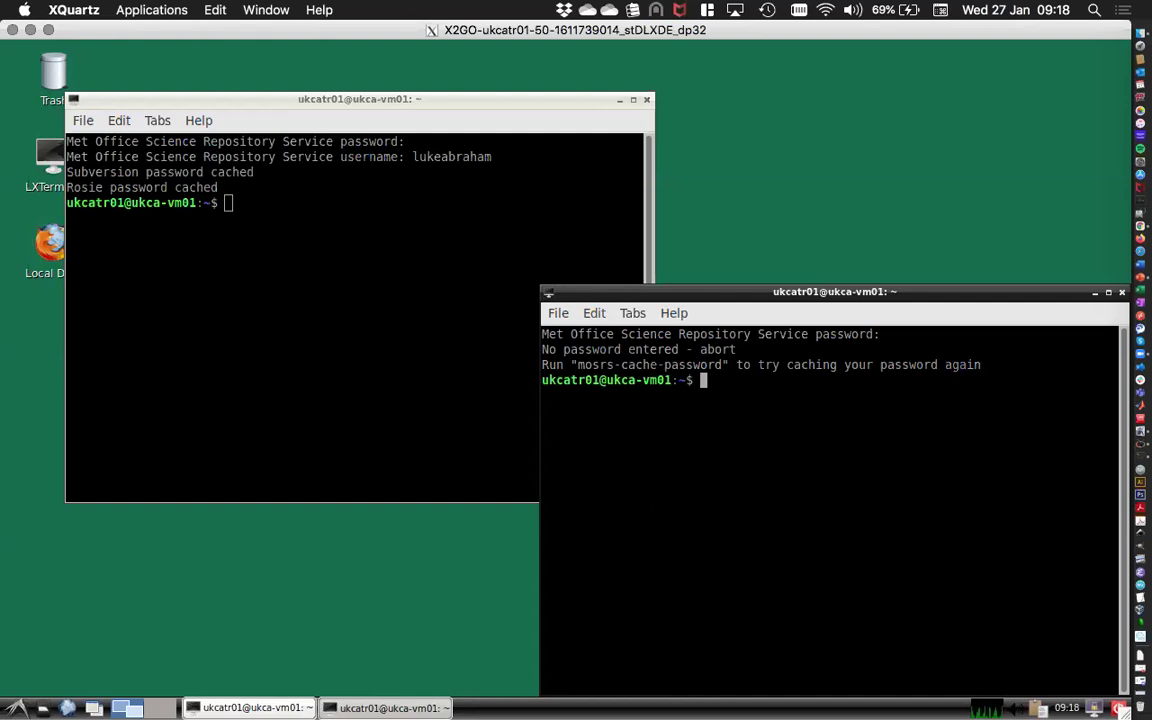
text(pyter,)
key(BackSpace)
text(m)
key(Return)
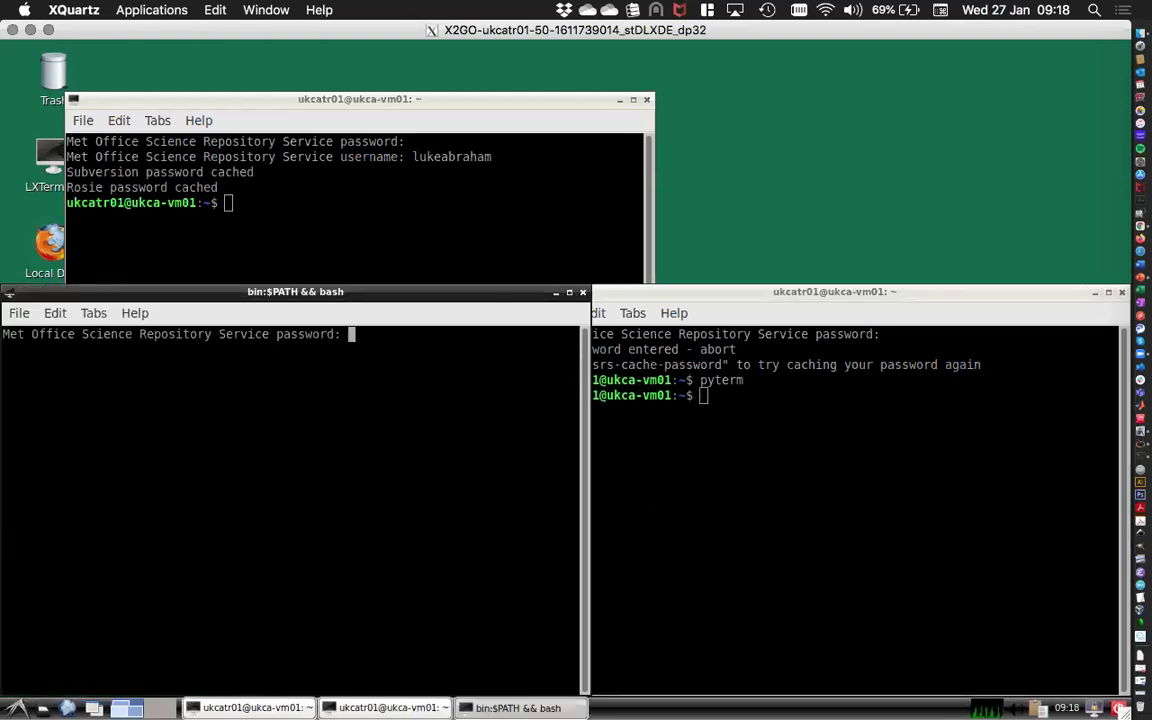
key(Return)
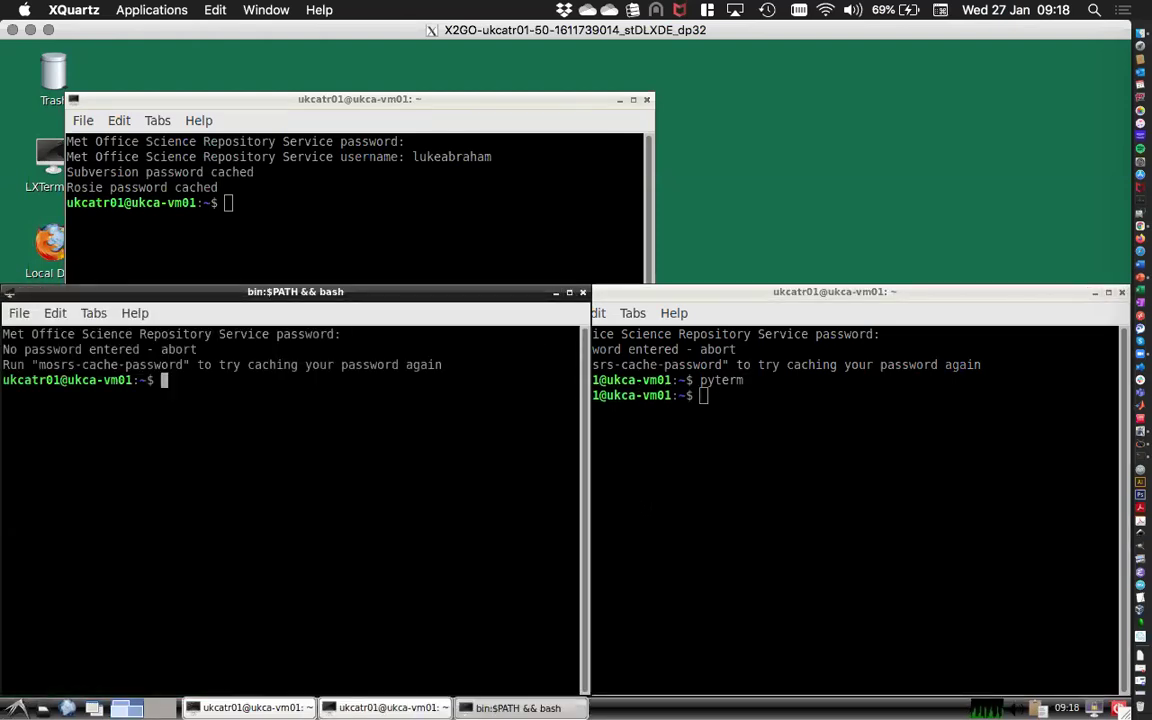
Start an IPython session with pylab and import iris.
text(pyla)
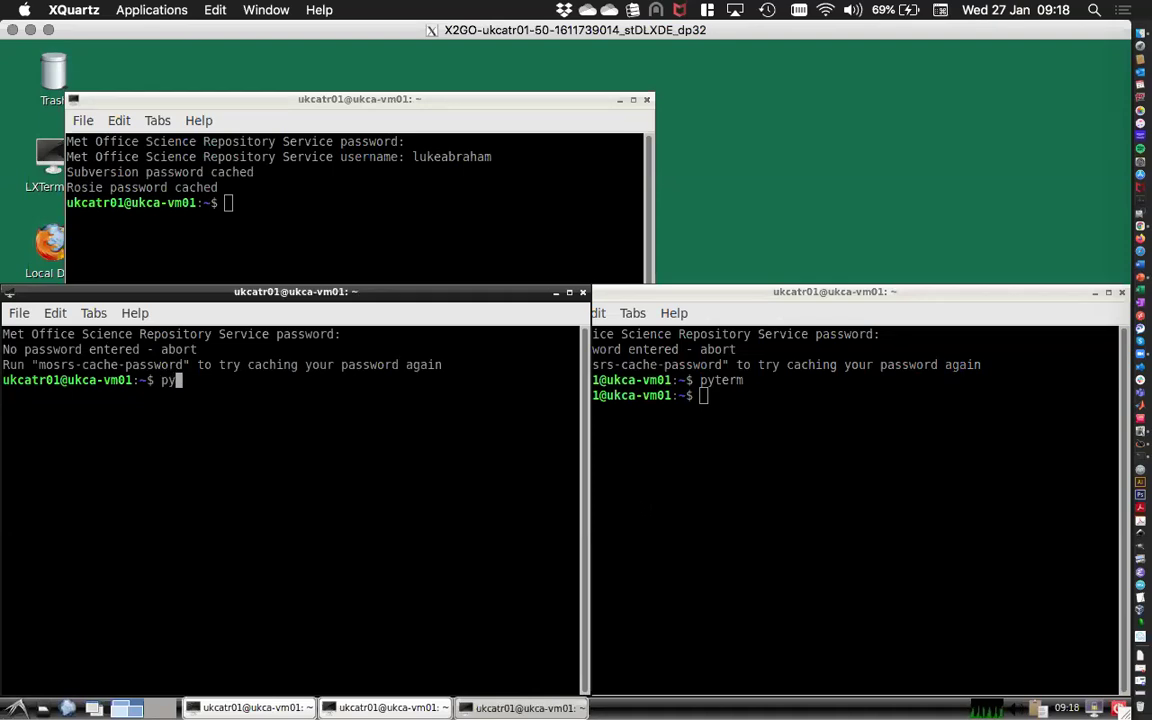
text(b)
key(Return)
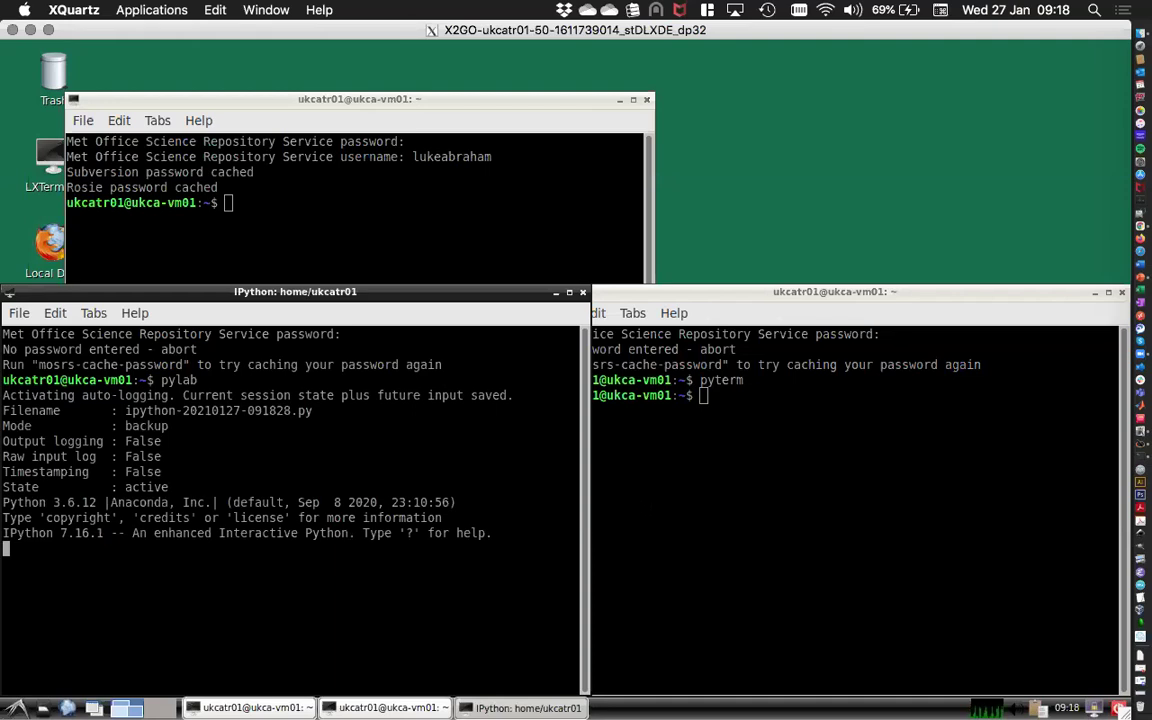
text(impor)
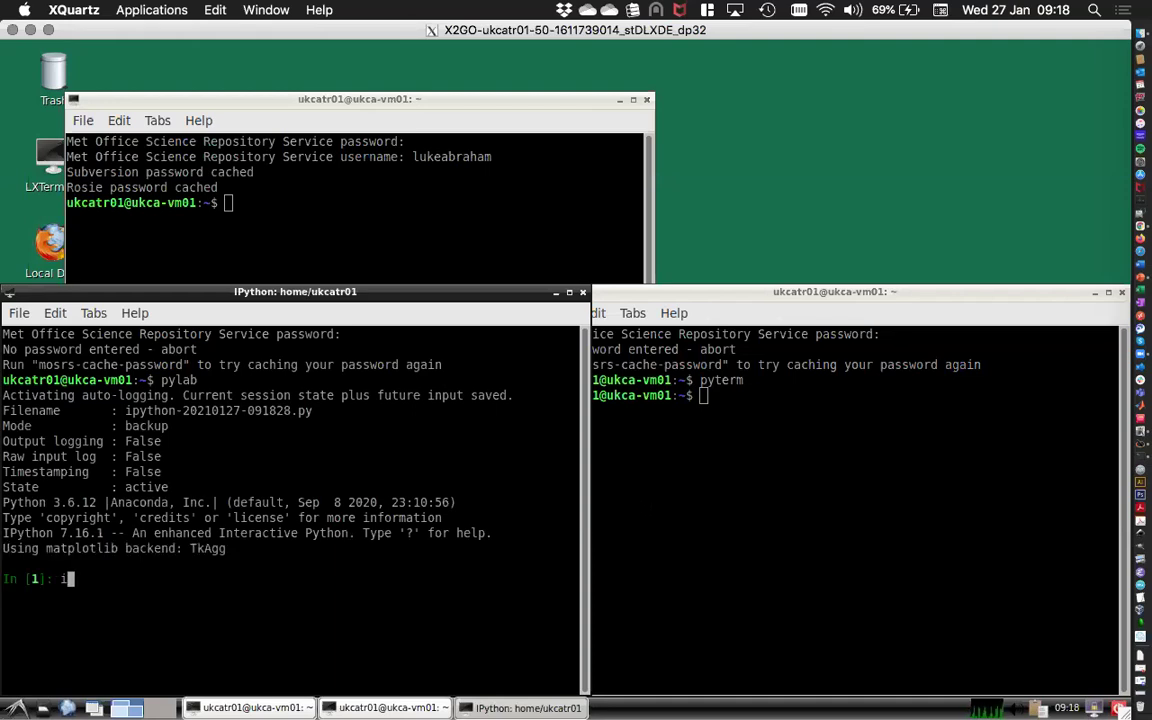
text(t iris)
key(Return)
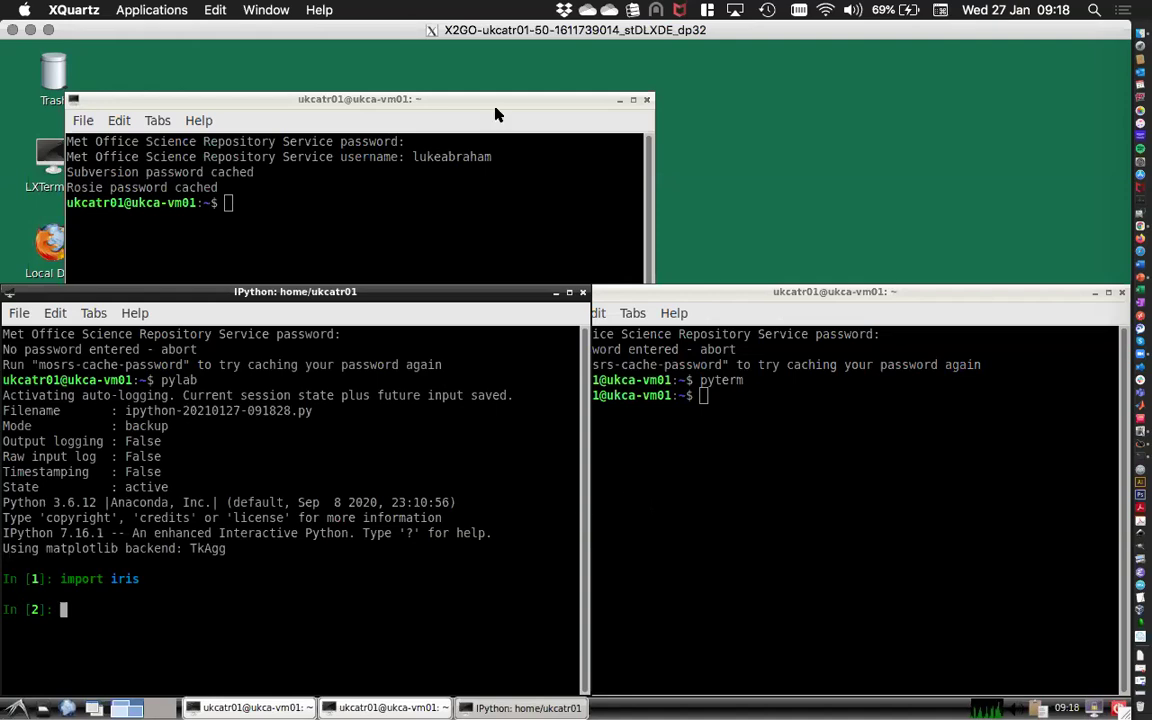
List the home, Tutorials and vn11.8 folders, then return home and try entering roses.
click(449, 100)
text(ls)
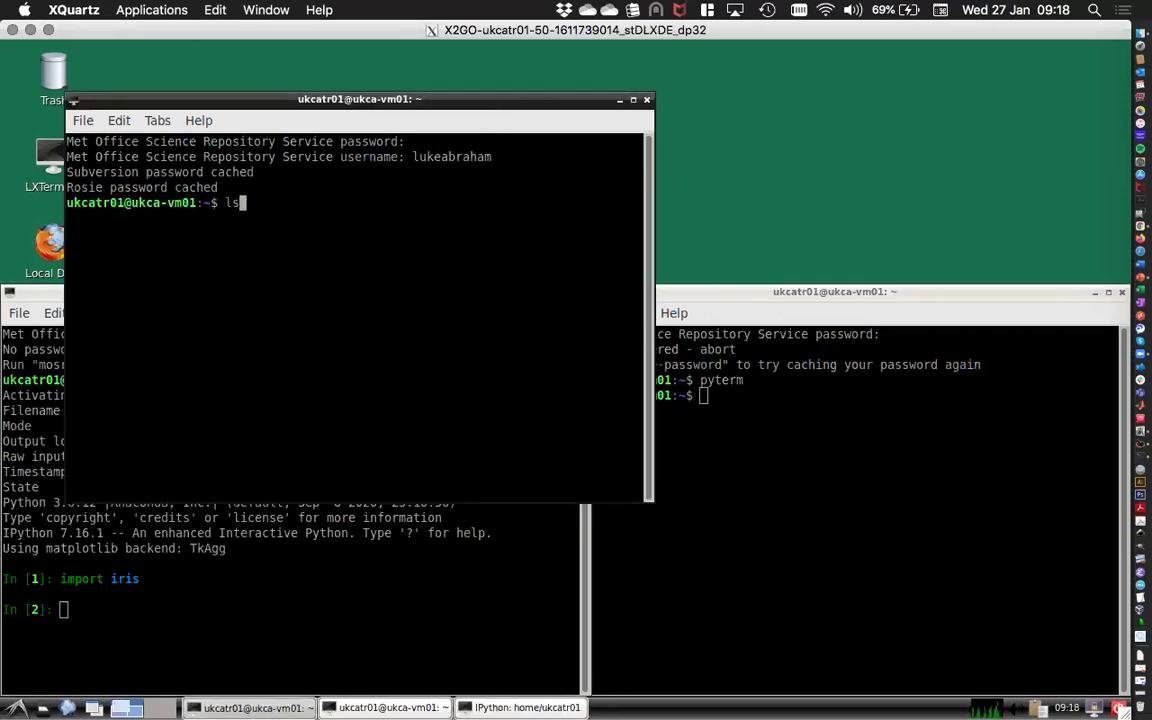
key(Return)
text(cd Tutorials)
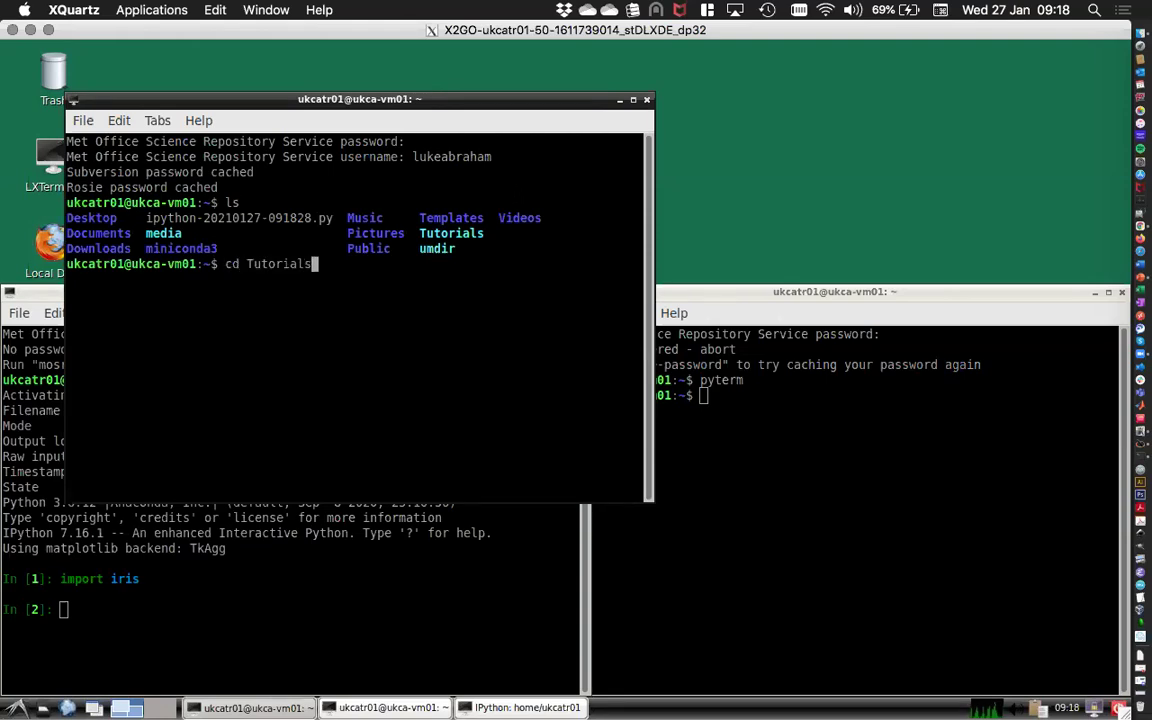
key(Return)
text(ls)
key(Return)
text(cd vn11.8/)
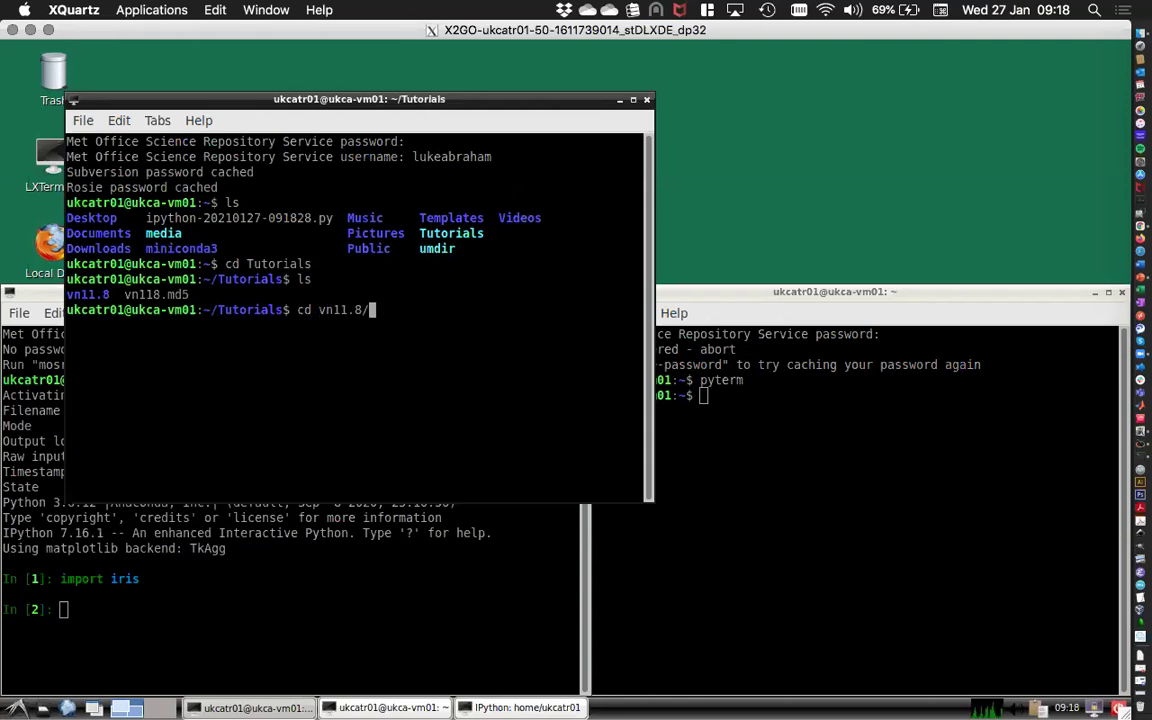
key(Return)
text(ls)
key(Return)
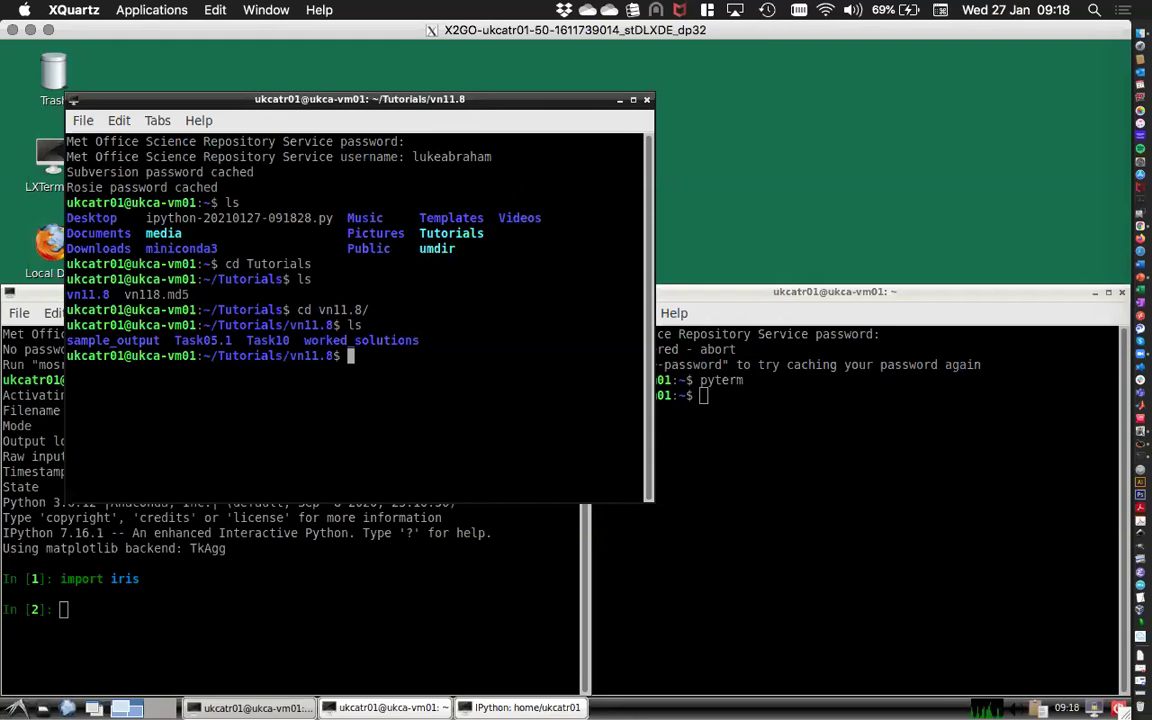
text(cd)
key(Return)
text(cd ro)
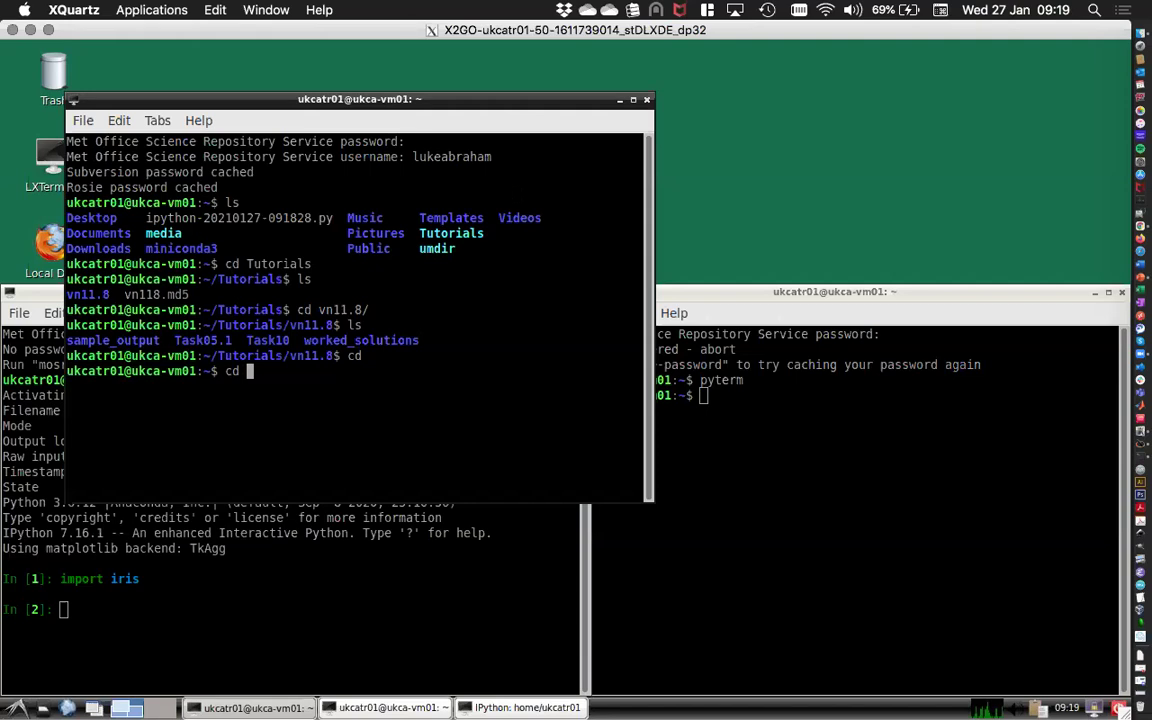
text(ses)
key(Return)
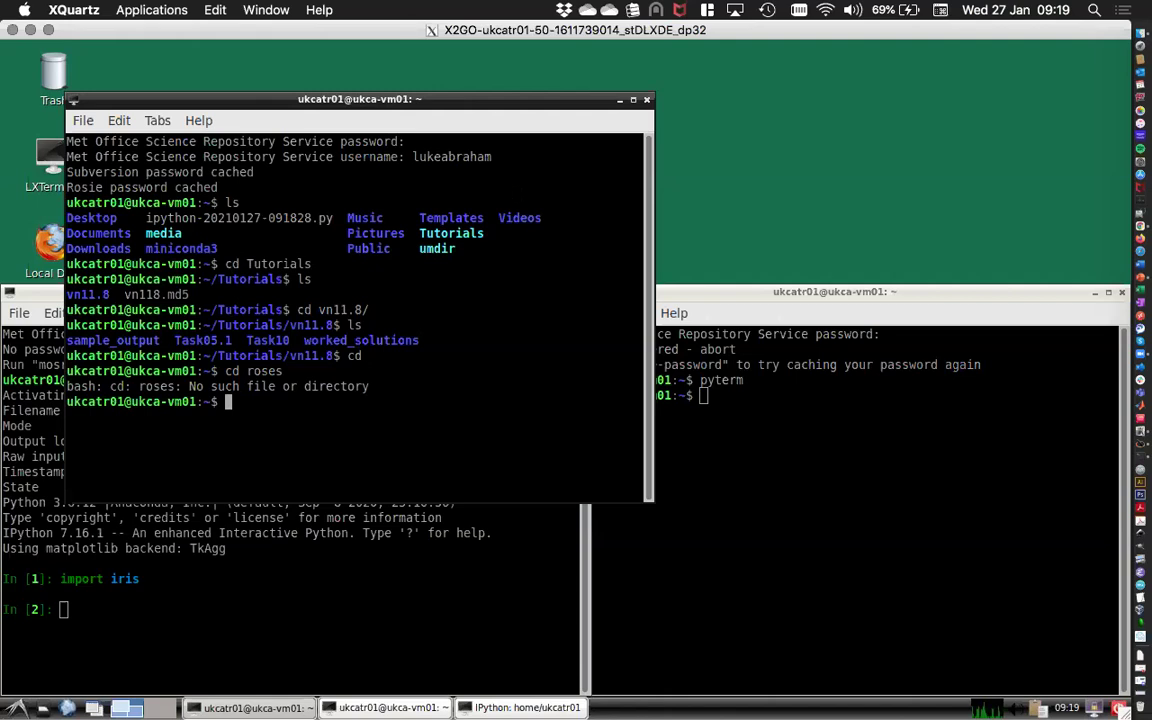
Run 'rosie copy u-ca021' to start copying the suite.
text(rosie copy)
key(BackSpace)
key(BackSpace)
key(BackSpace)
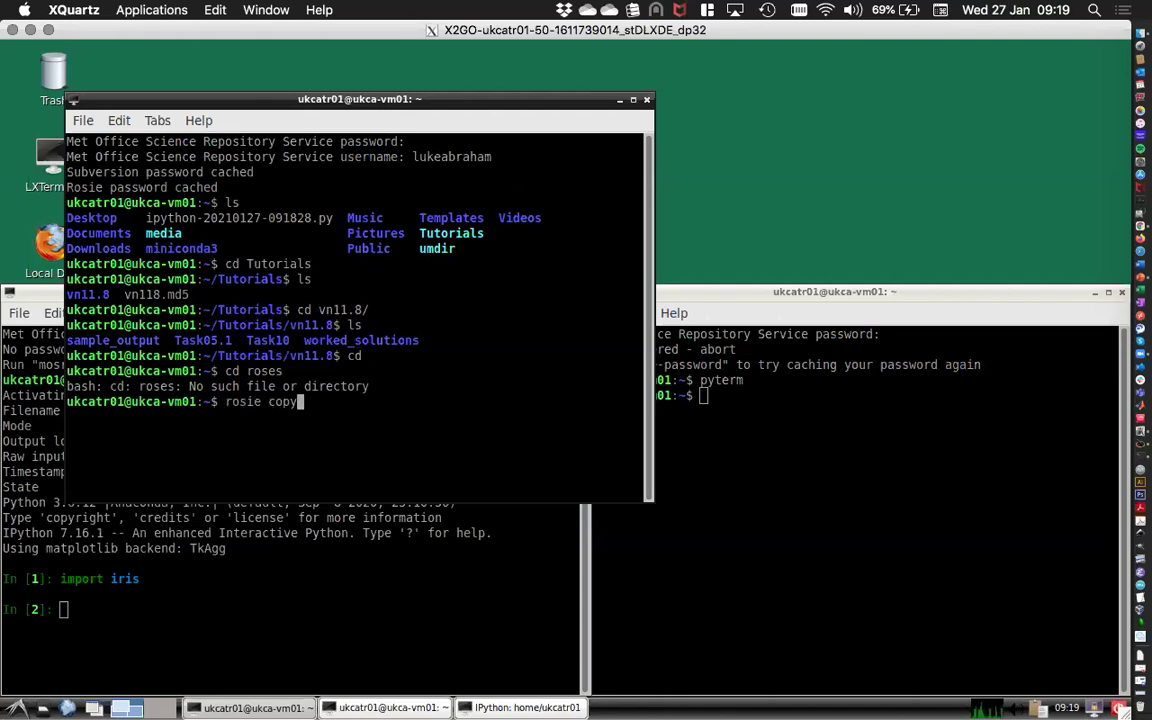
text(o)
key(BackSpace)
text(py u-ca021)
key(Return)
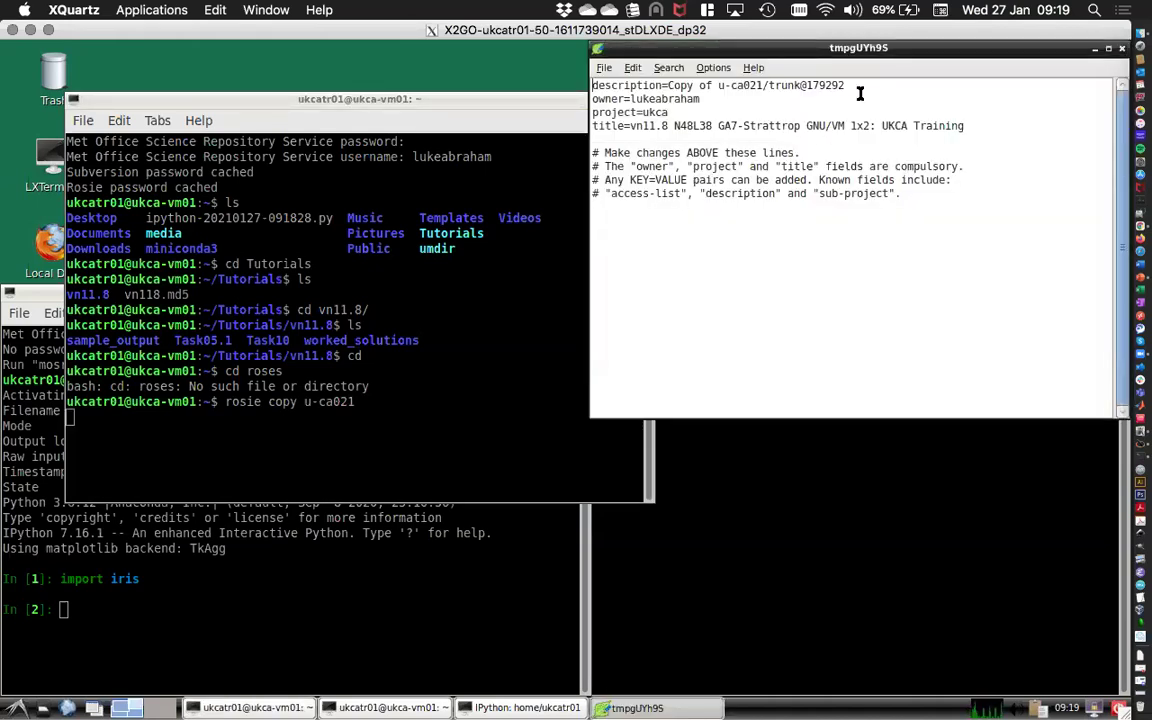
Append ' - testing' to the suite title, save and close, and confirm the copy with y.
drag(884, 179, 812, 213)
click(906, 289)
text(- testing)
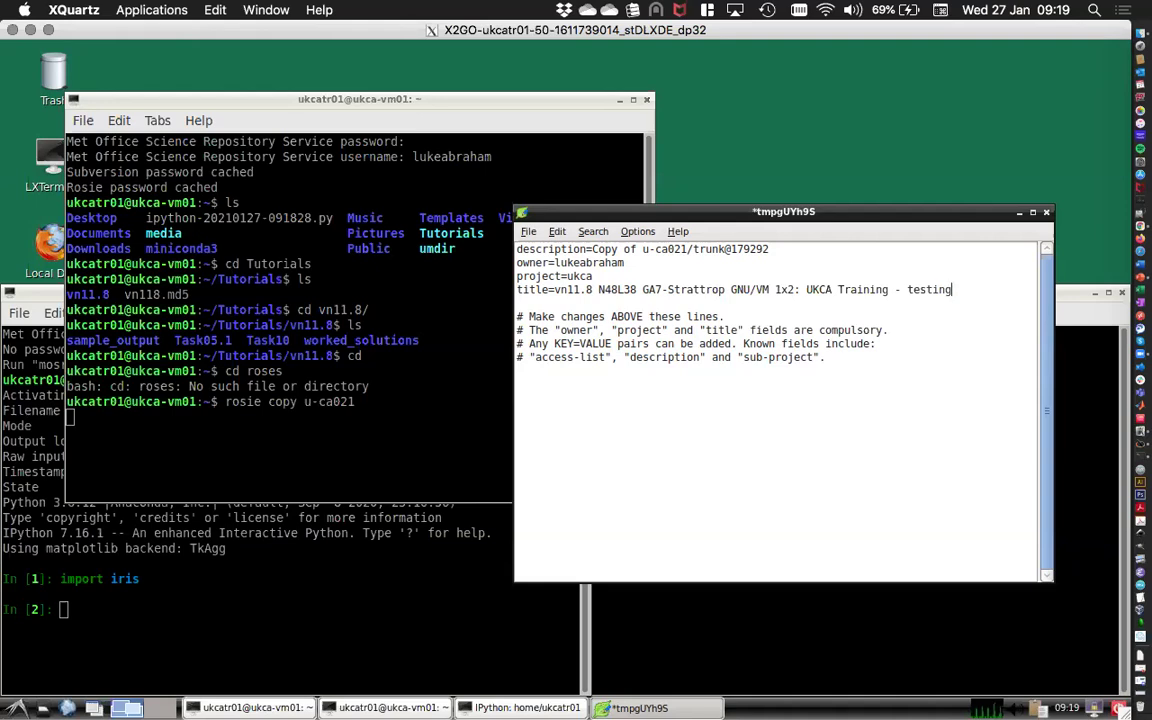
key(ctrl+s)
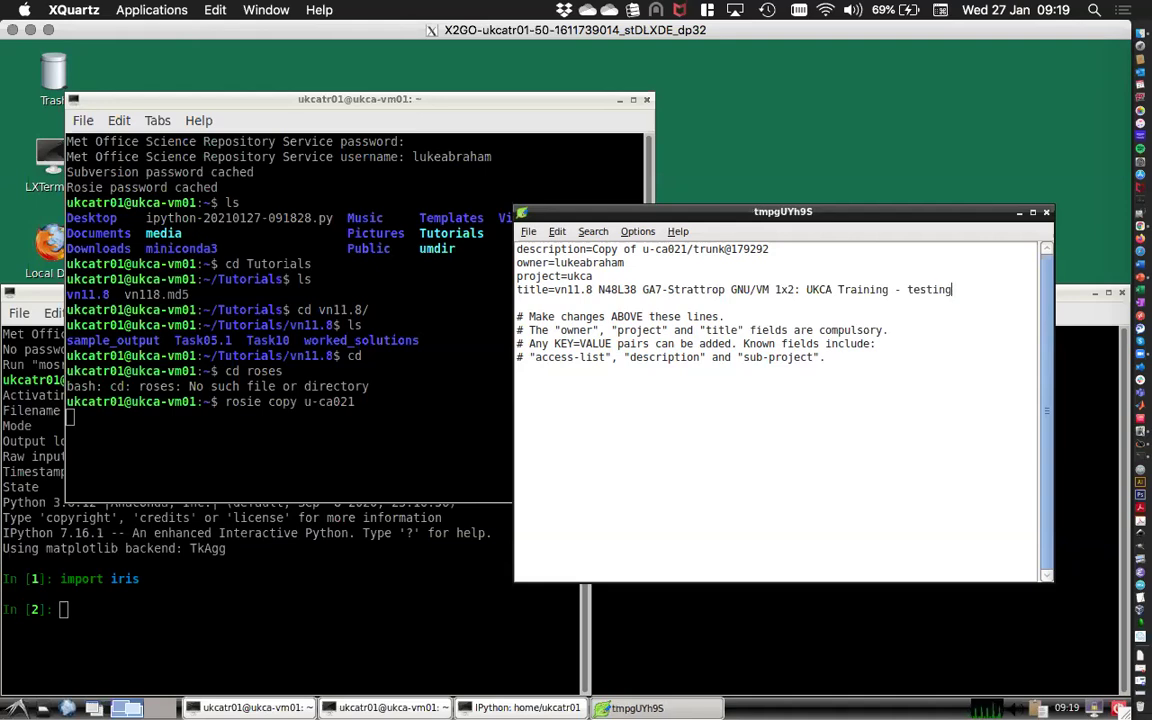
key(ctrl+q)
text(y)
key(Return)
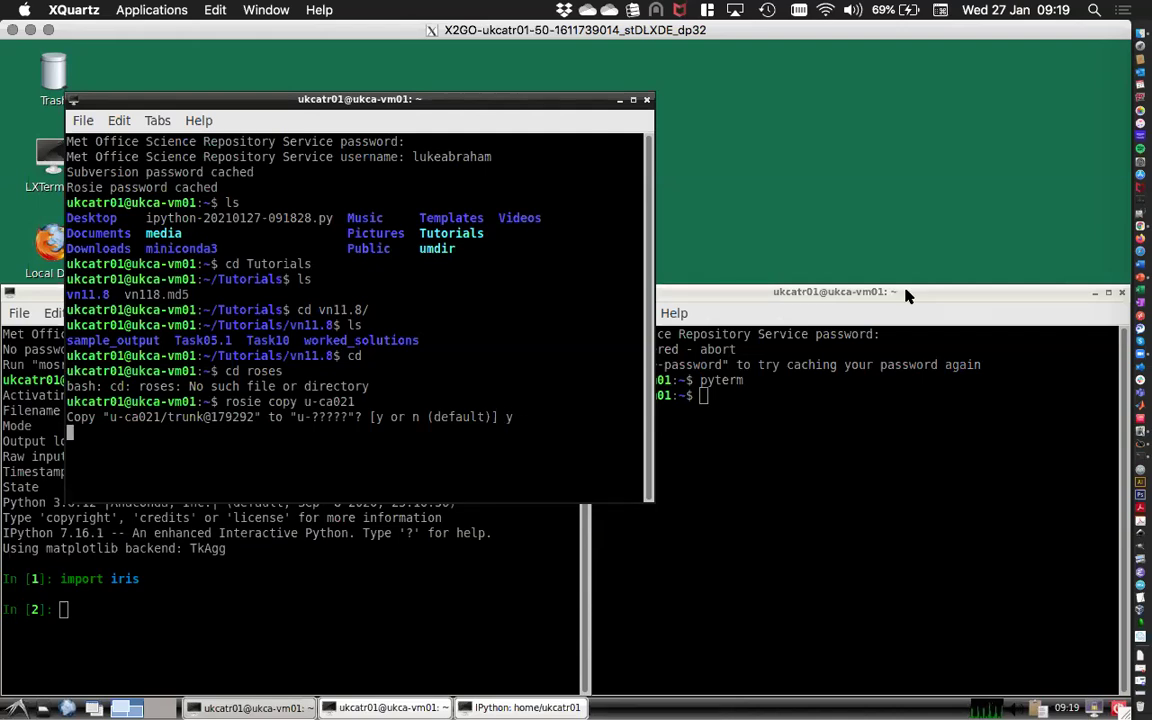
From the roses/u-cb681 folder, launch 'rose edit &' in the background.
text(cd roses/u-cb681/)
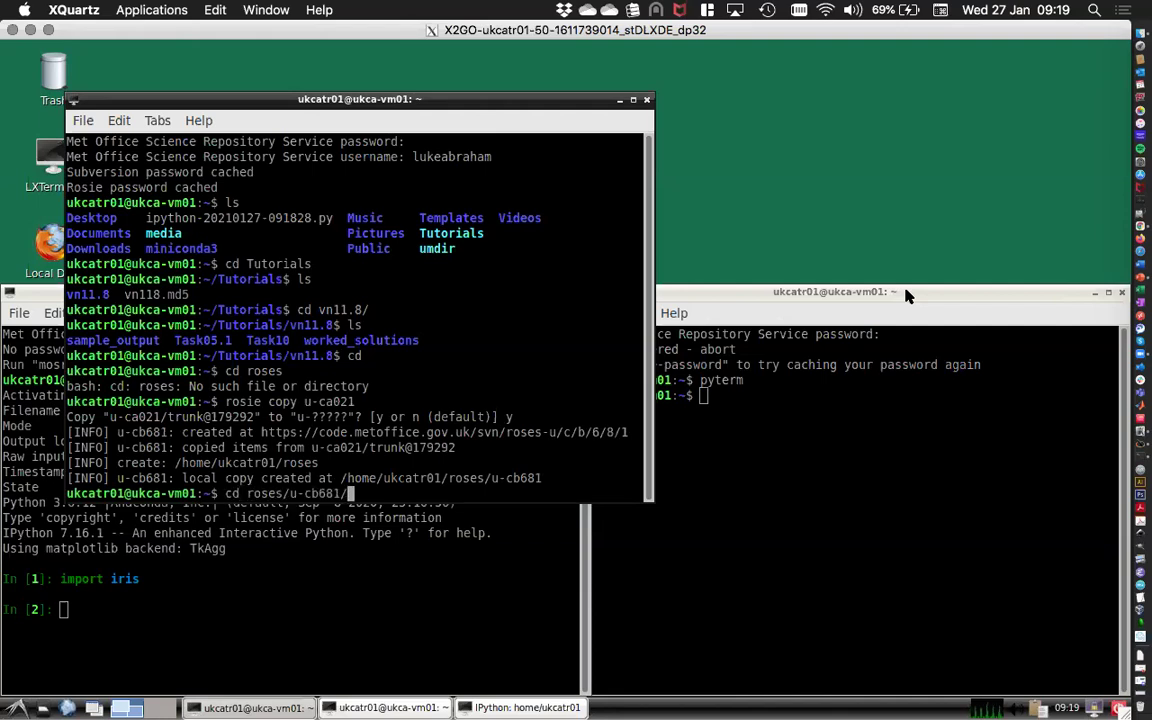
key(Return)
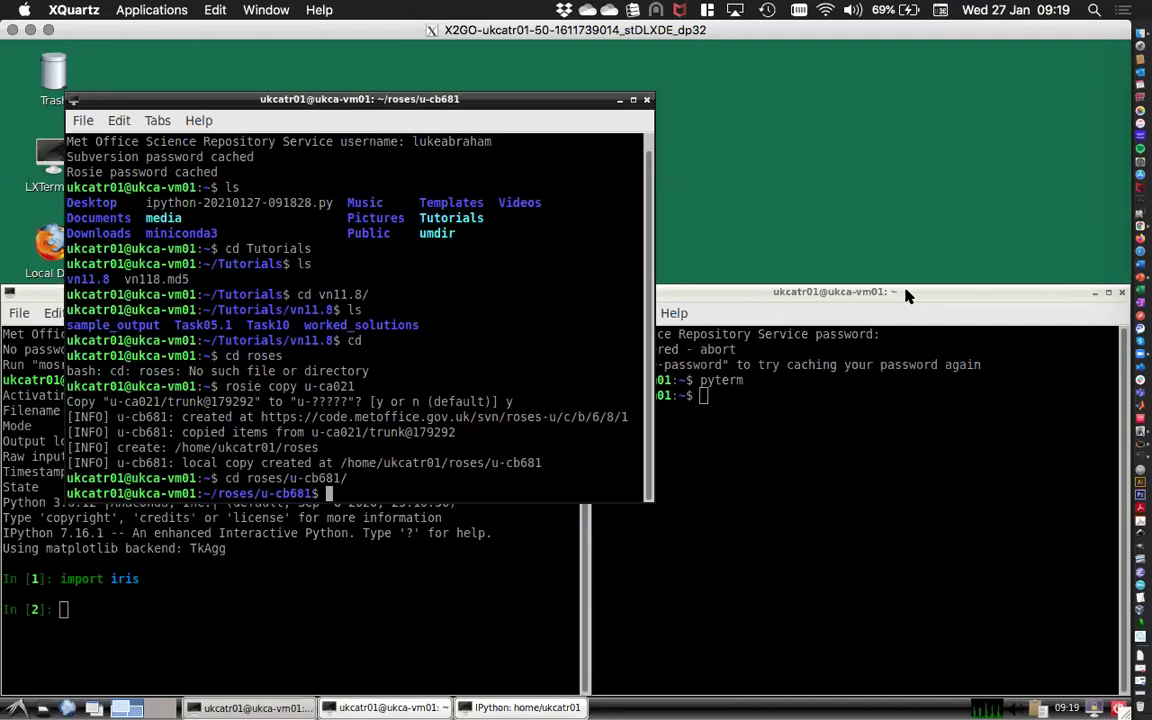
text(rose edit &)
key(Return)
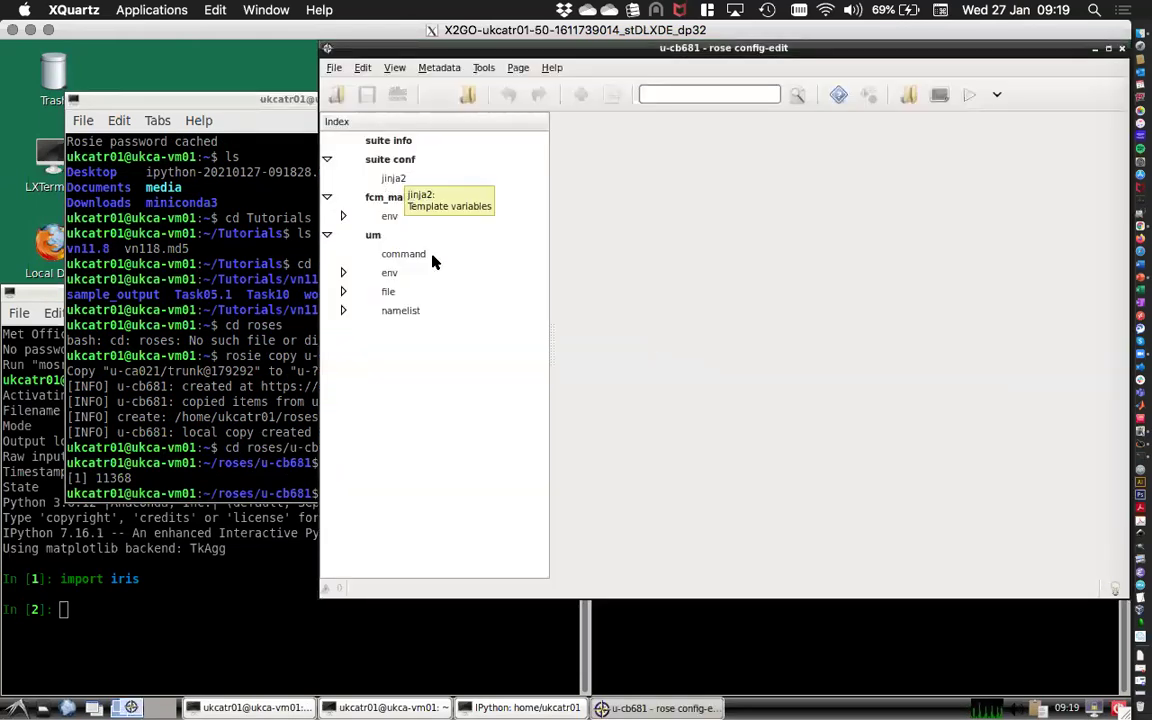
Review the jinja2 variables and the fcm_make env Sources settings.
click(390, 180)
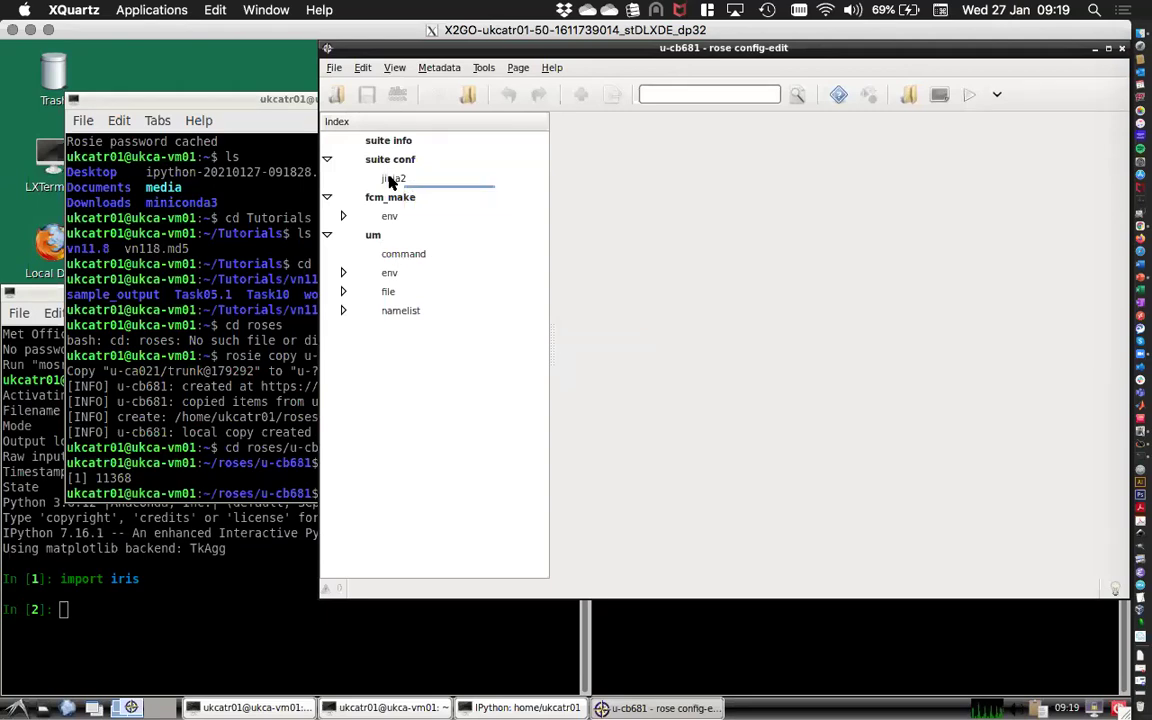
click(344, 218)
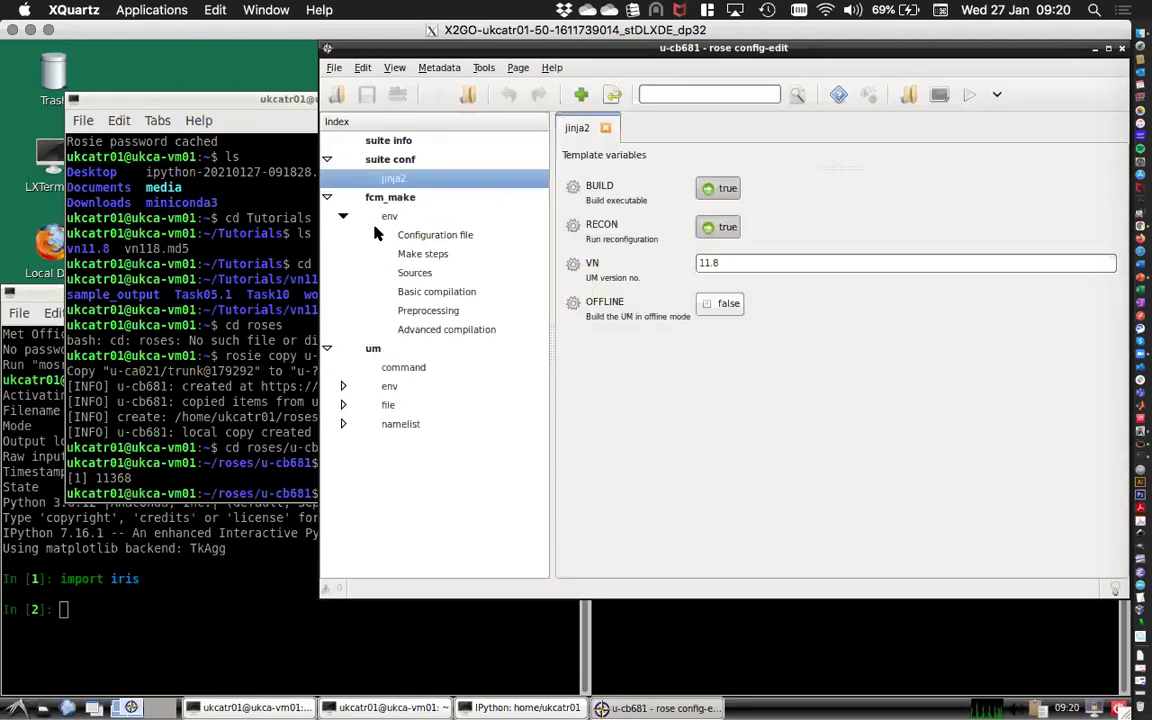
click(413, 274)
Browse um namelist > UM Science Settings to the Section 34 UKCA page.
click(343, 424)
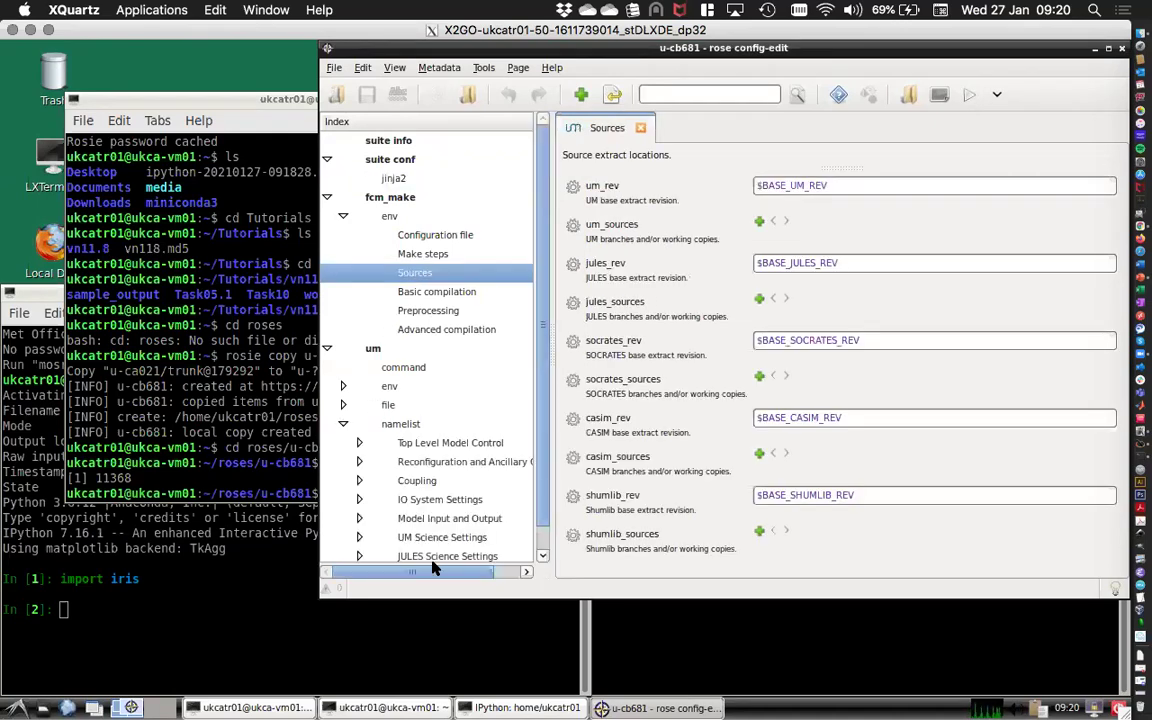
scroll(540, 545, down, 1)
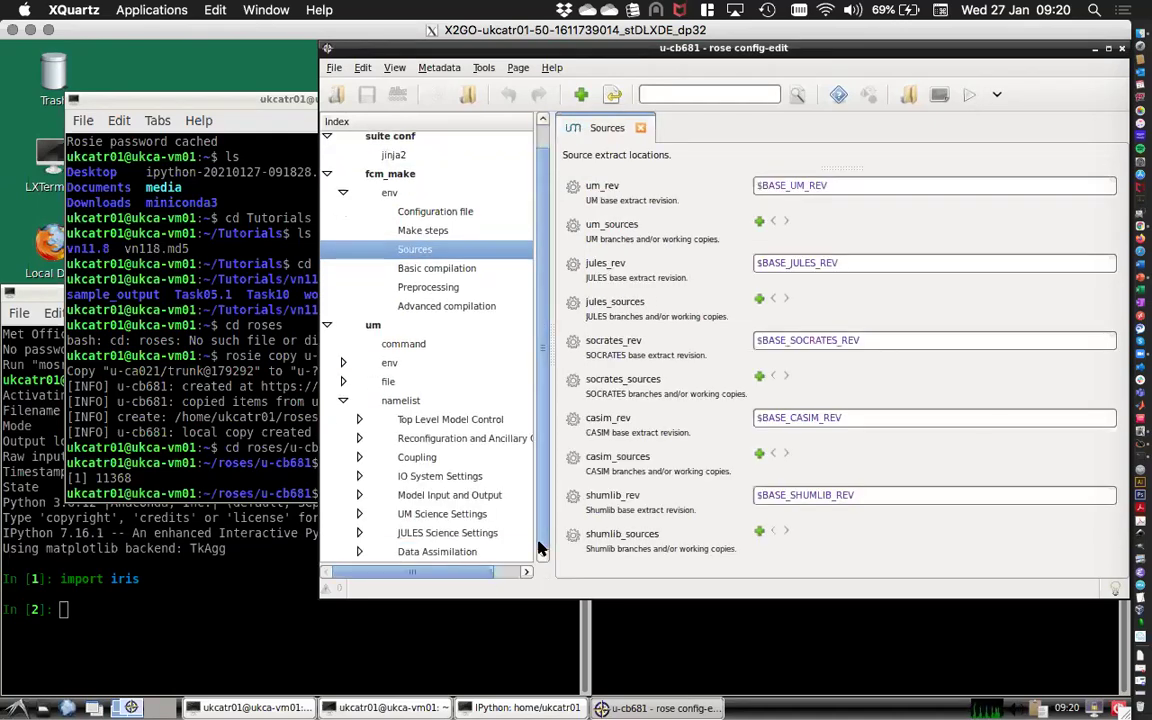
click(359, 513)
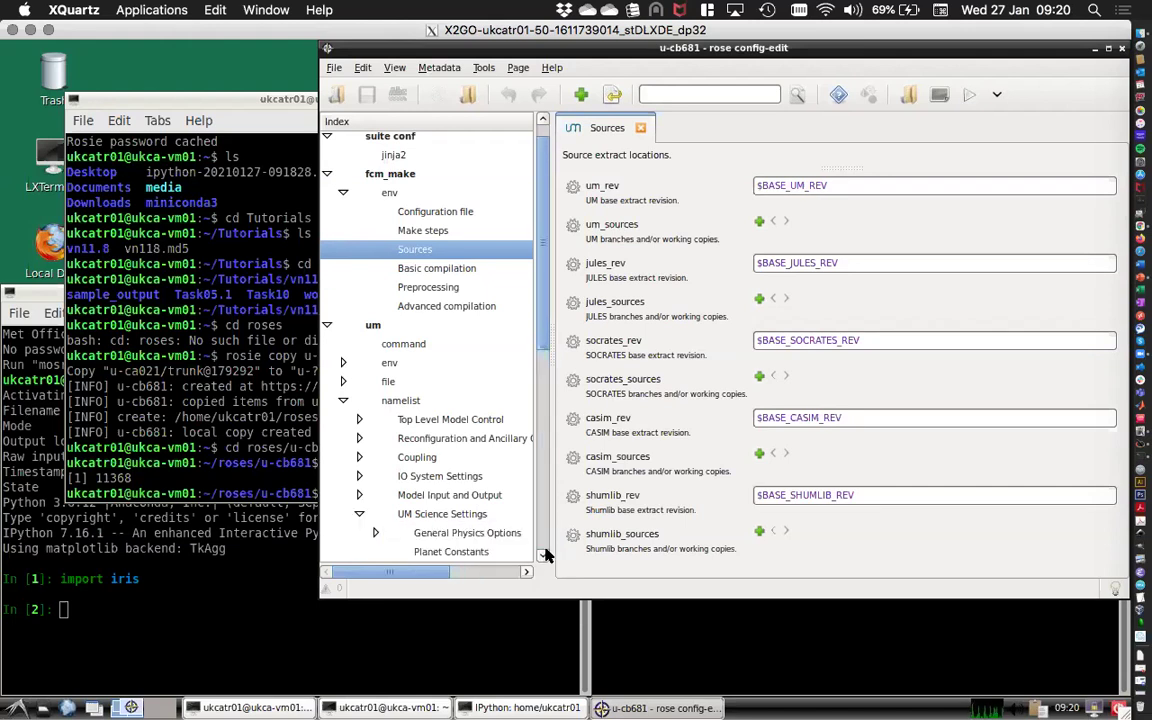
scroll(450, 480, down, 5)
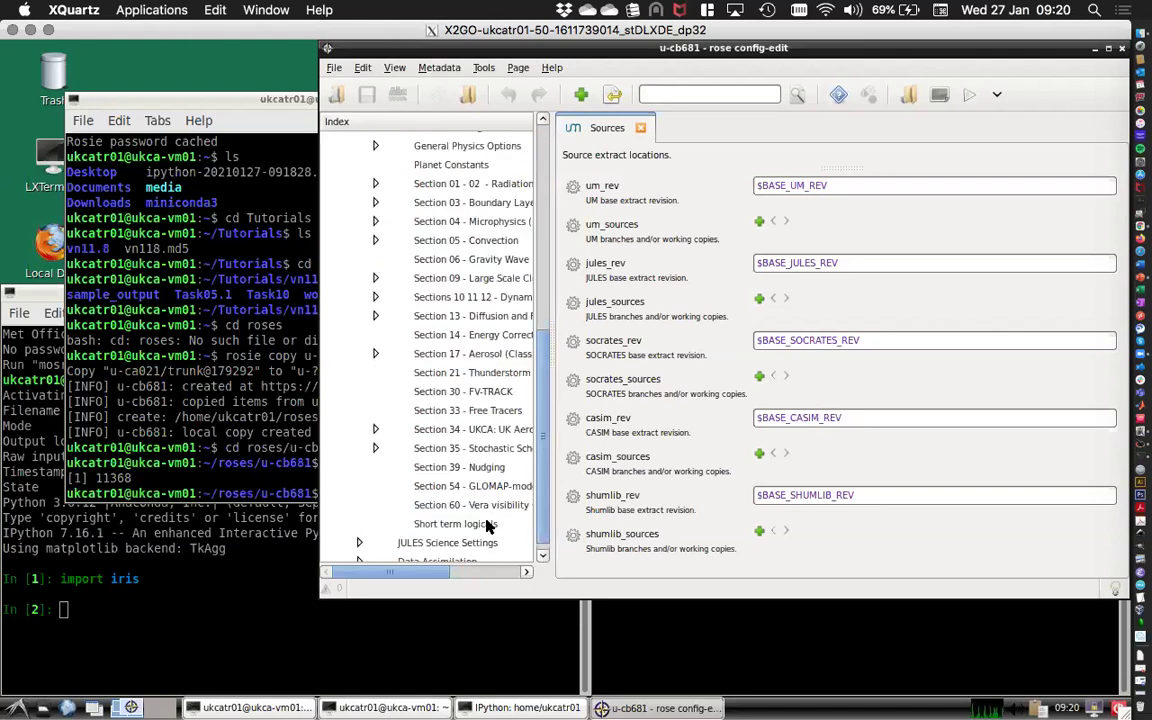
click(375, 430)
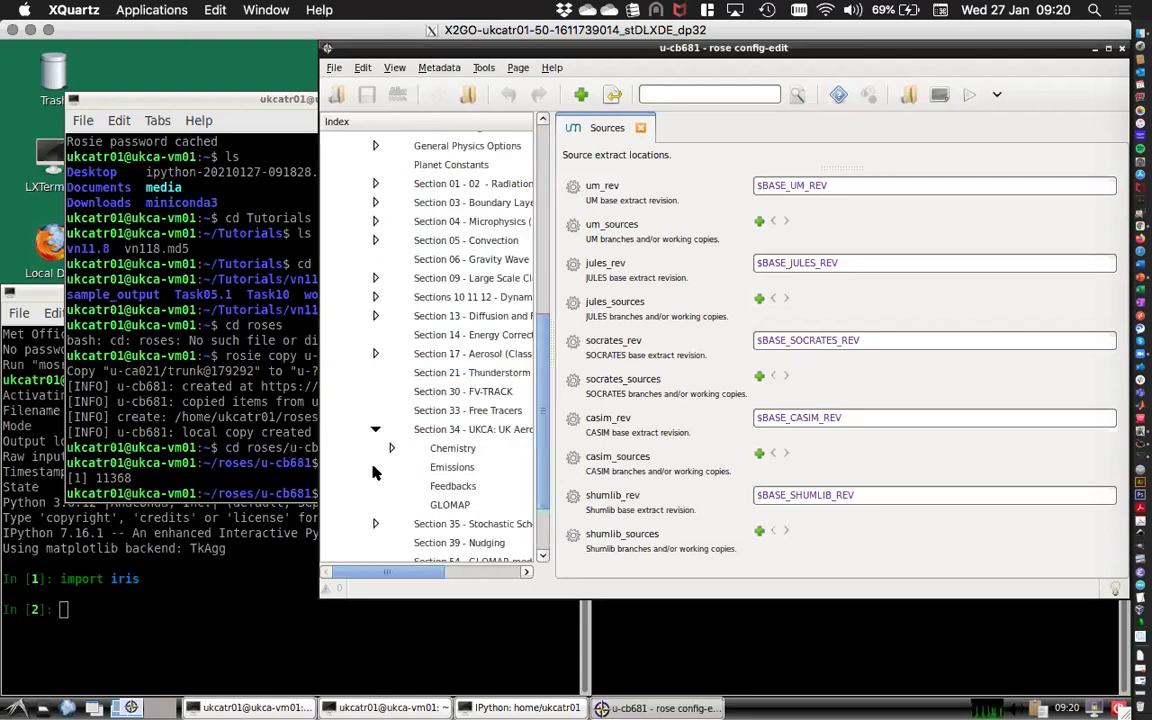
click(465, 431)
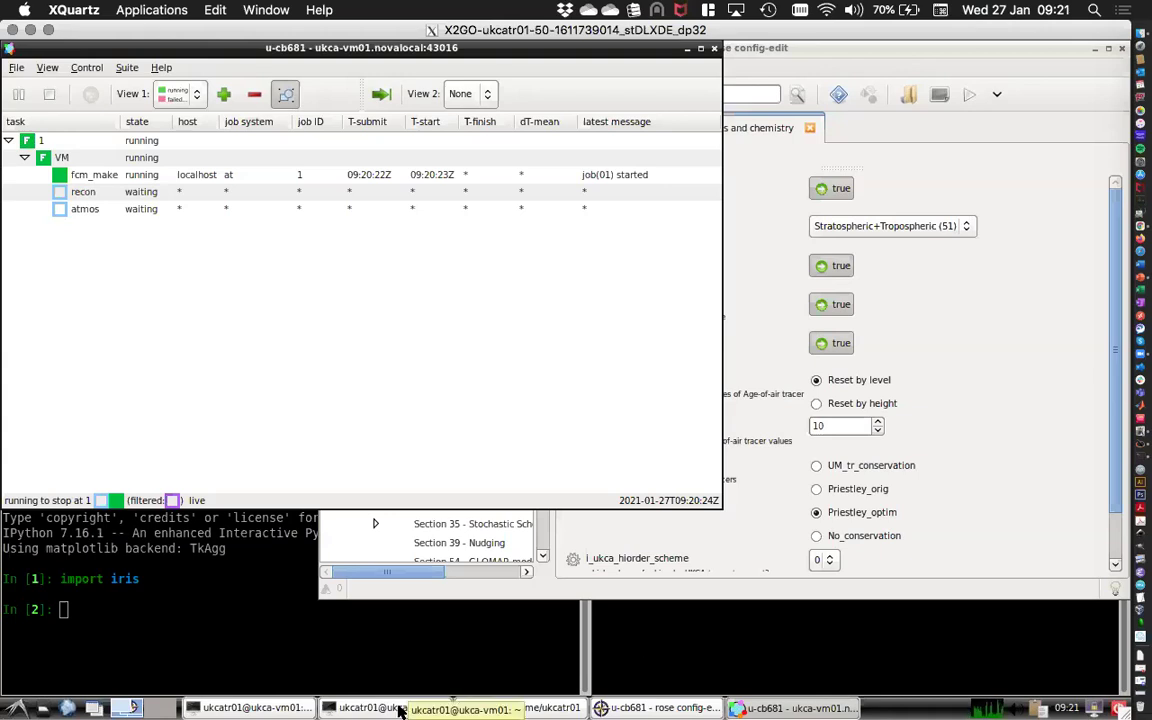
In the spare terminal, go from home into cylc-run/u-cb681 and list the run folder.
click(400, 710)
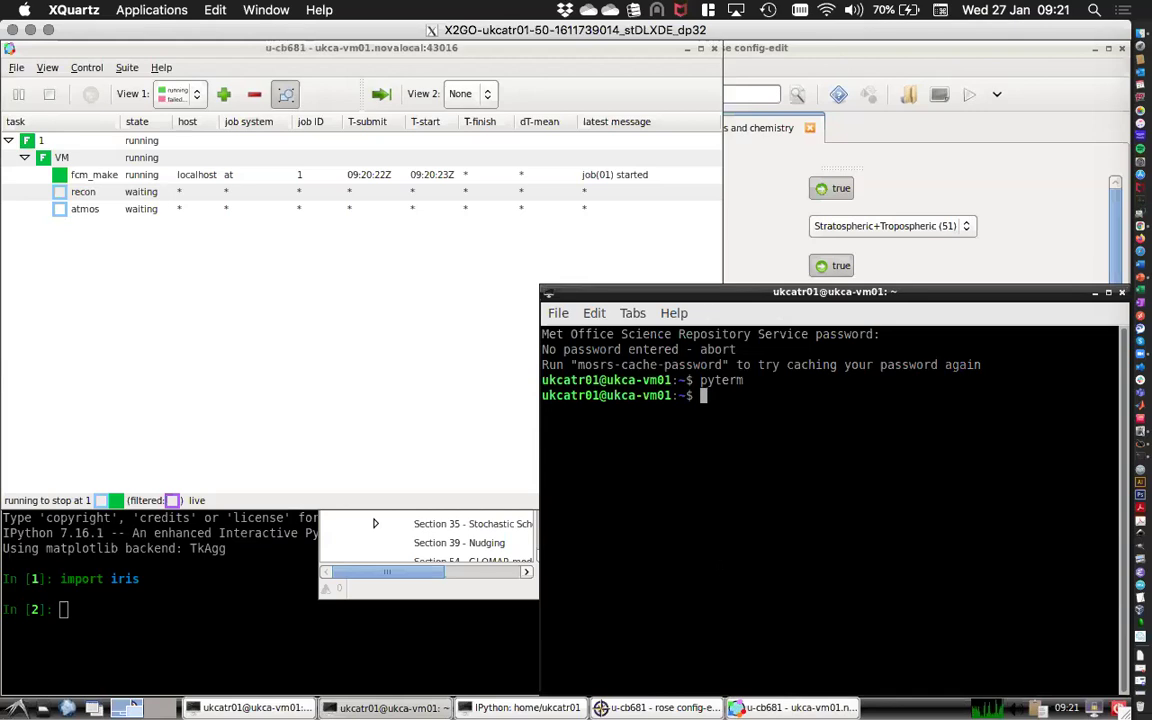
text(cd)
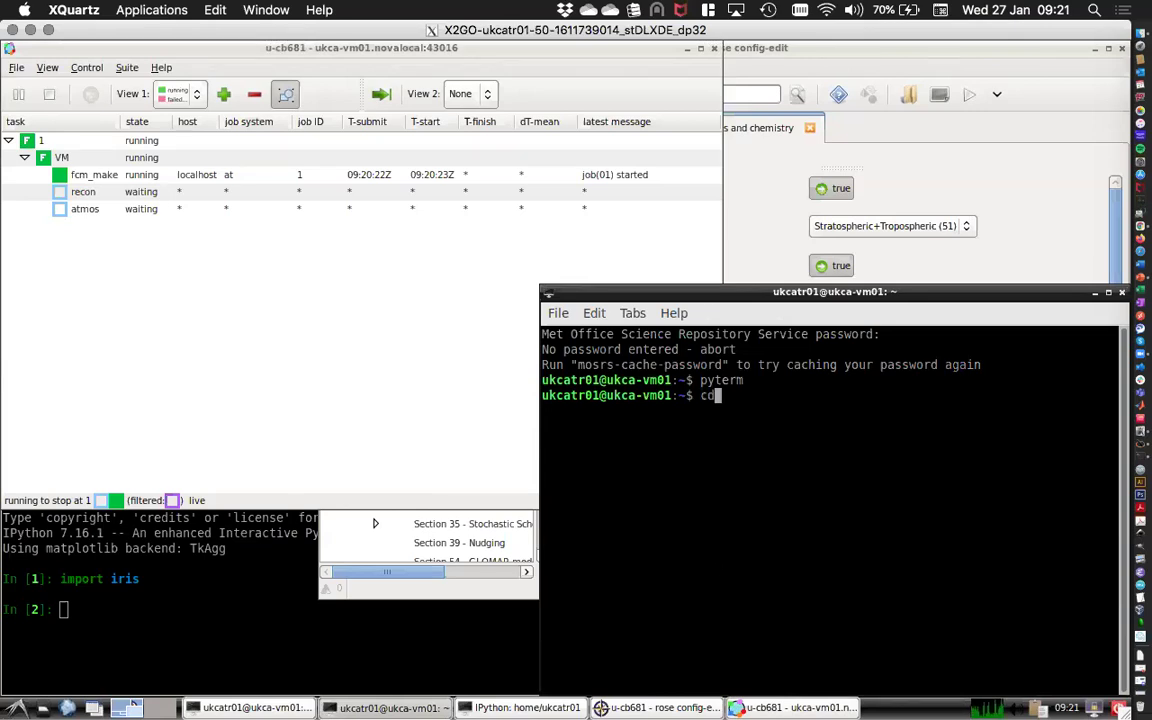
key(Return)
text(ls)
key(Return)
text(cd)
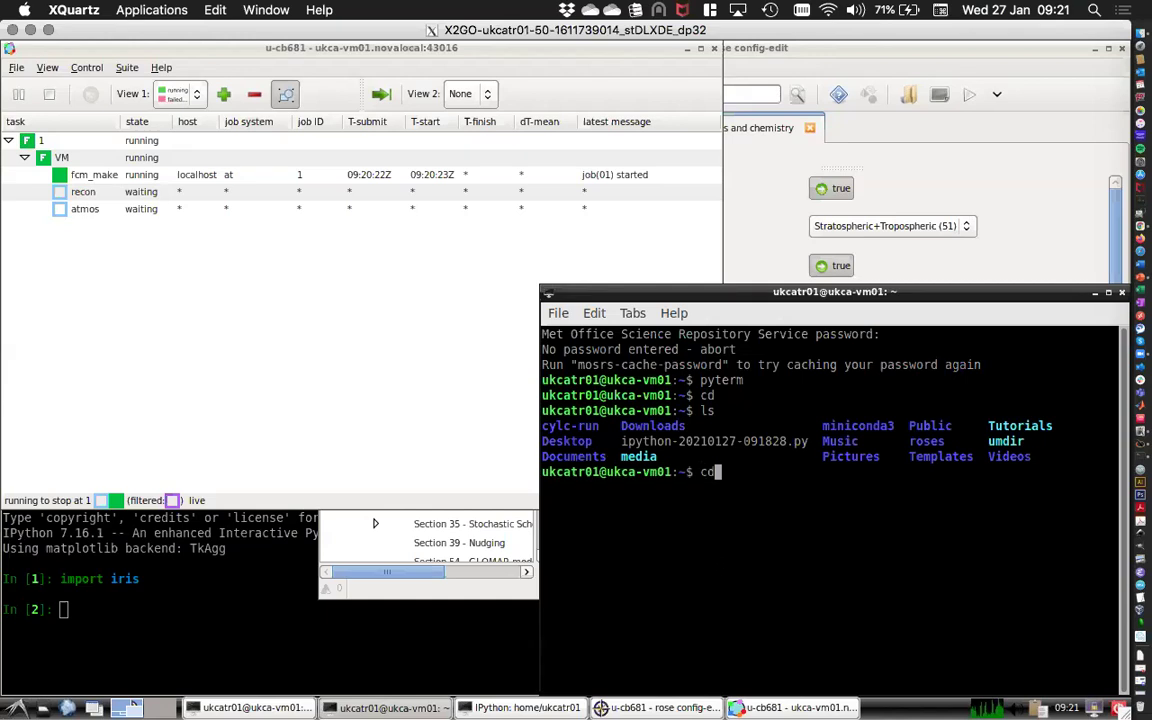
text( cylc-run/)
key(Return)
text(ls)
key(Return)
text(cd )
text(u)
key(Tab)
key(Return)
text(ls)
key(Return)
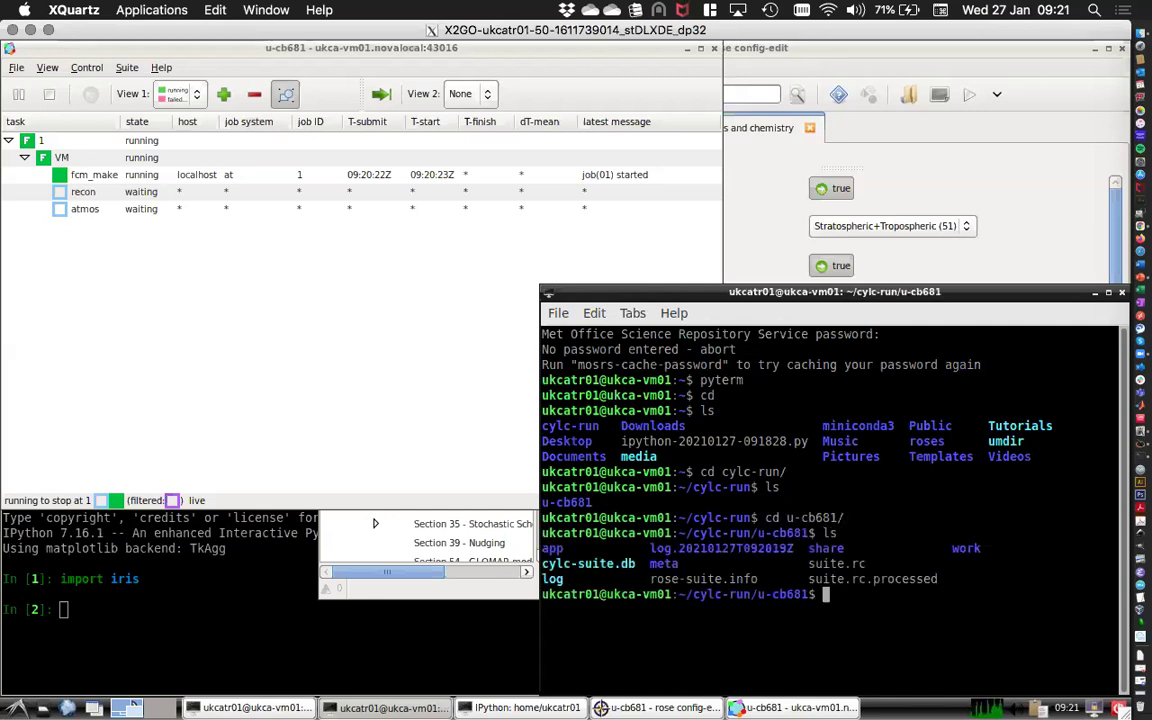
Inspect the suite's log and job/1 task log folders, then return to the u-cb681 run folder.
text(cd log)
key(Return)
text(l)
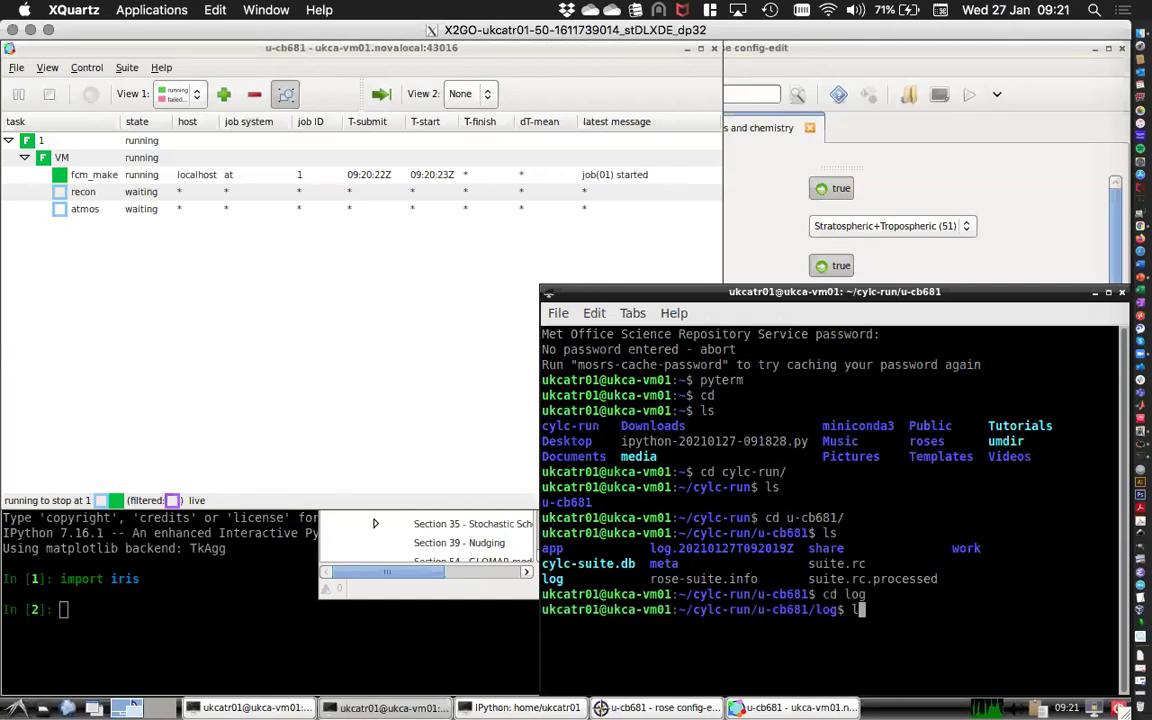
text(s)
key(Return)
text(cd job/1/)
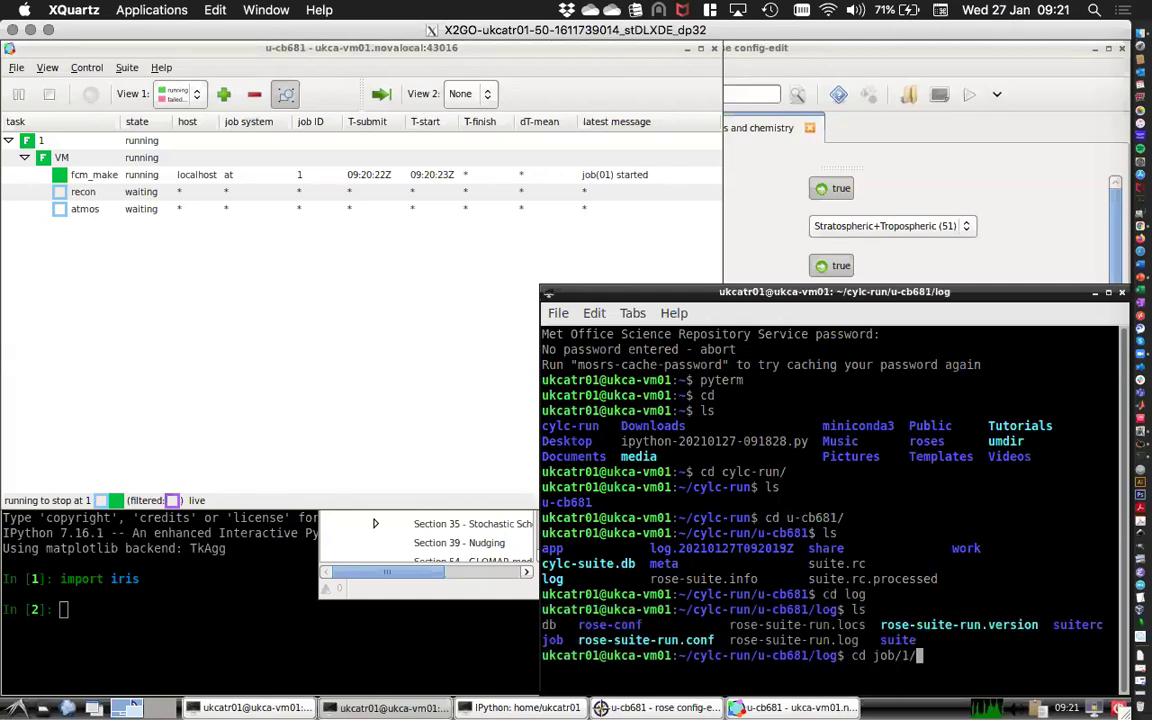
key(Return)
text(ls)
key(Return)
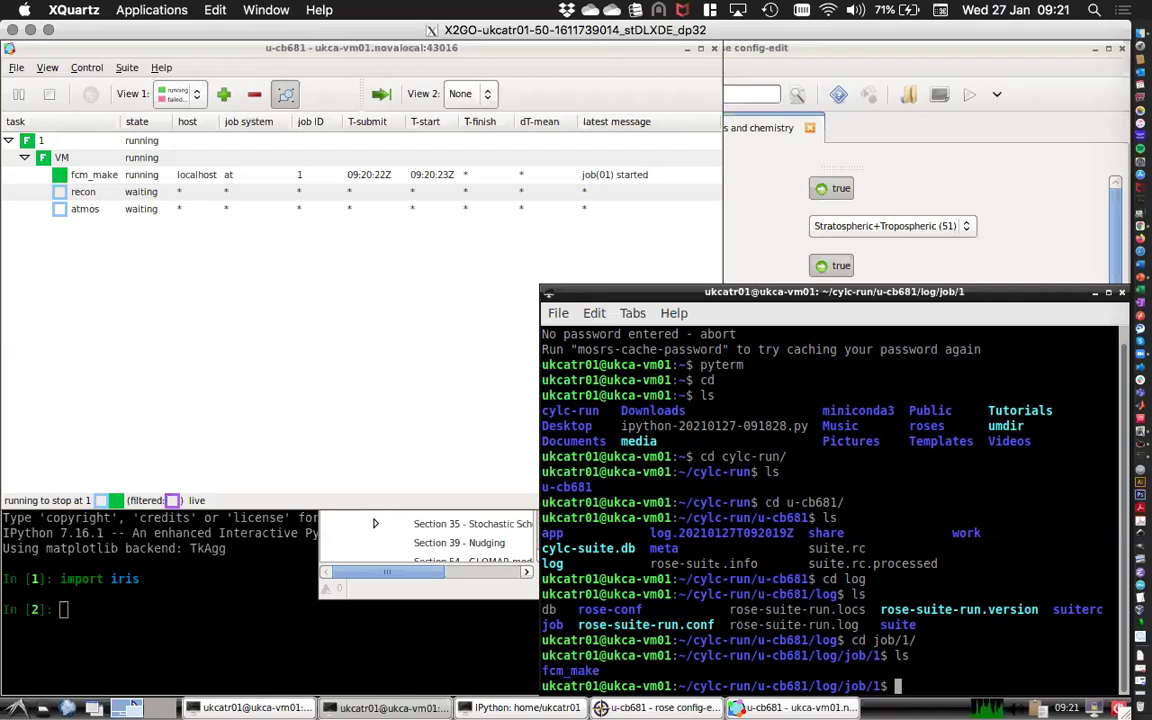
text(cd ../../)
key(Return)
text(cd ..)
key(Return)
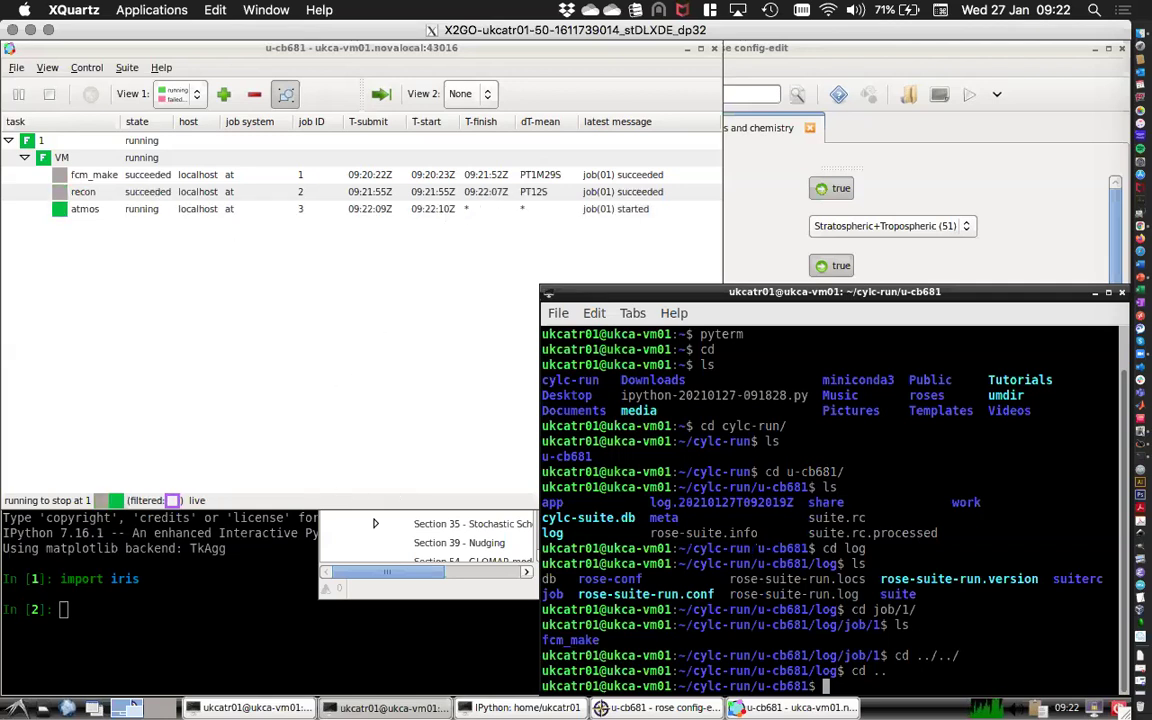
Navigate into work/1/atmos/pe_output and list the atmos output log files.
text(ls)
key(Return)
text(cd work/)
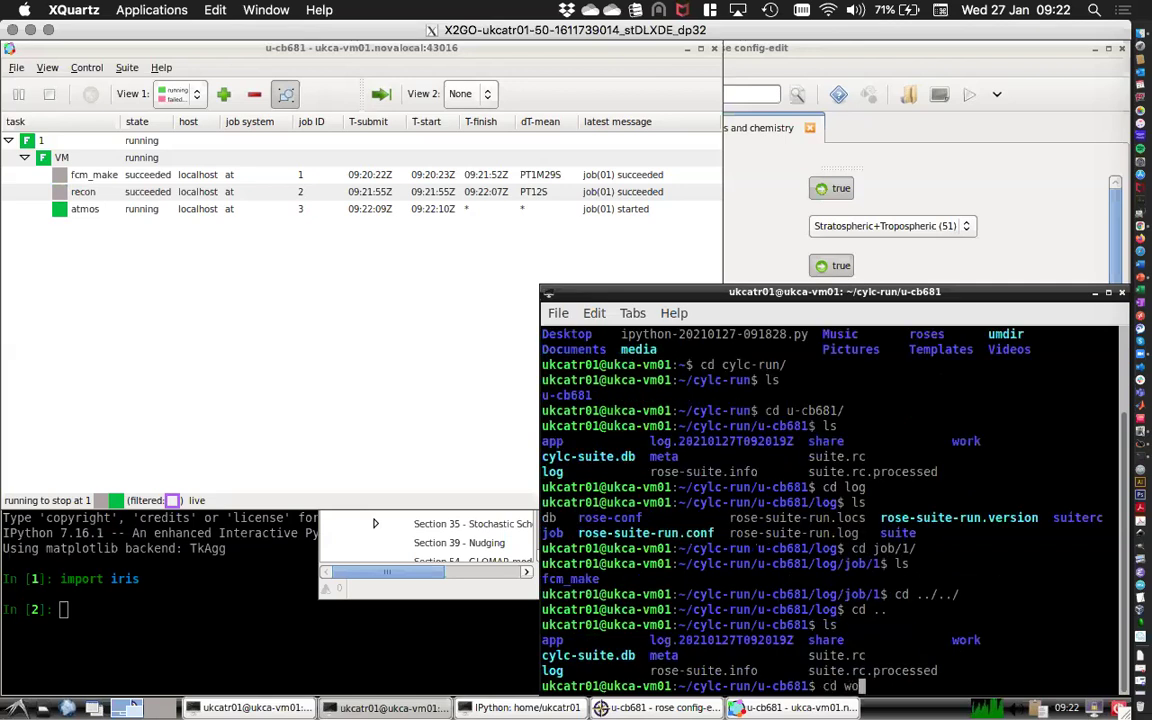
key(Return)
text(ls)
key(Return)
text(cd 1/)
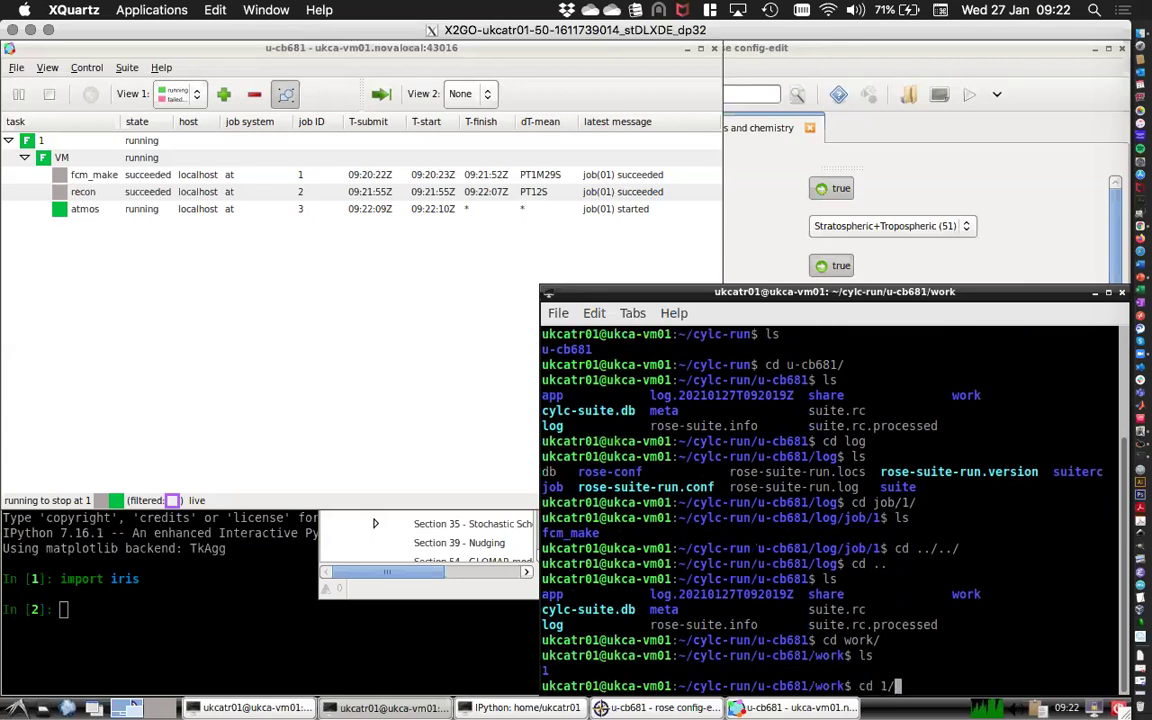
key(Tab)
key(Tab)
key(Tab)
text(a)
key(Tab)
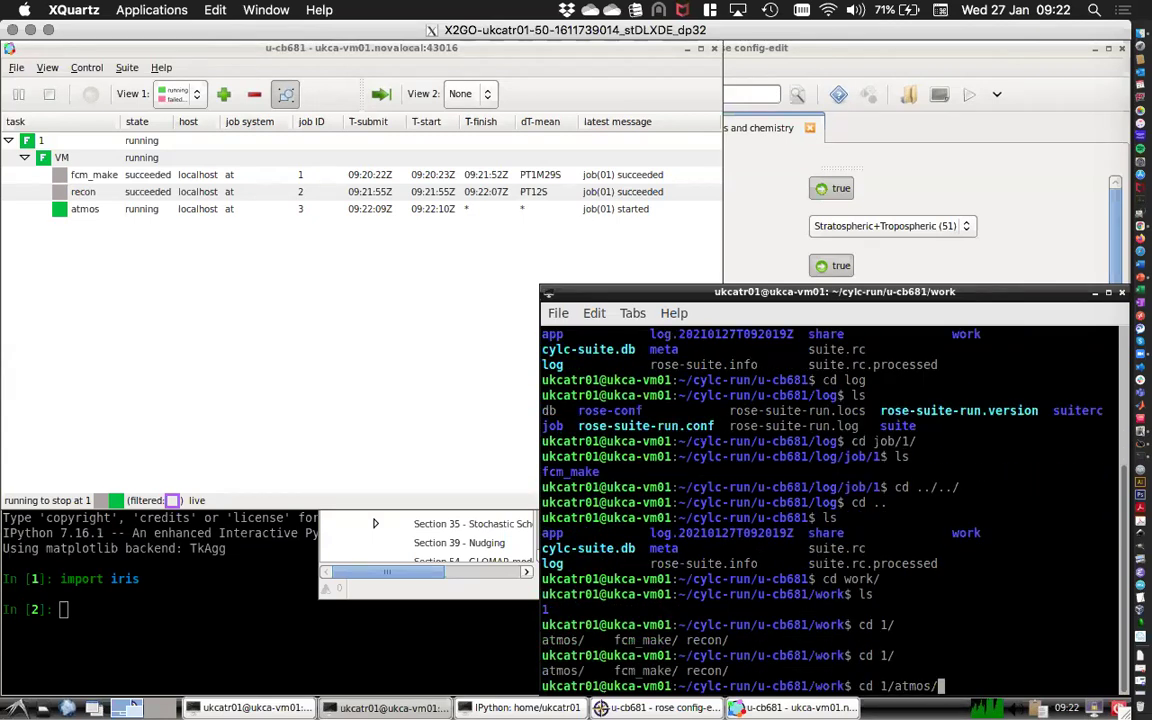
text(p)
key(Tab)
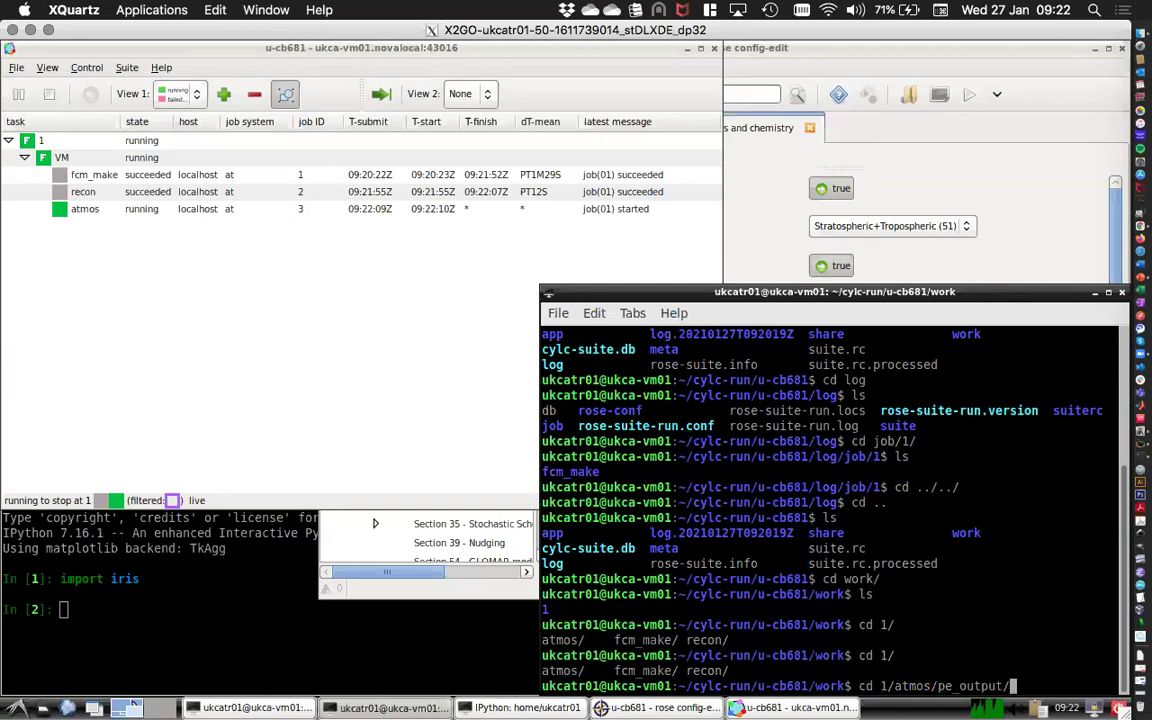
key(Return)
text(ls)
key(Return)
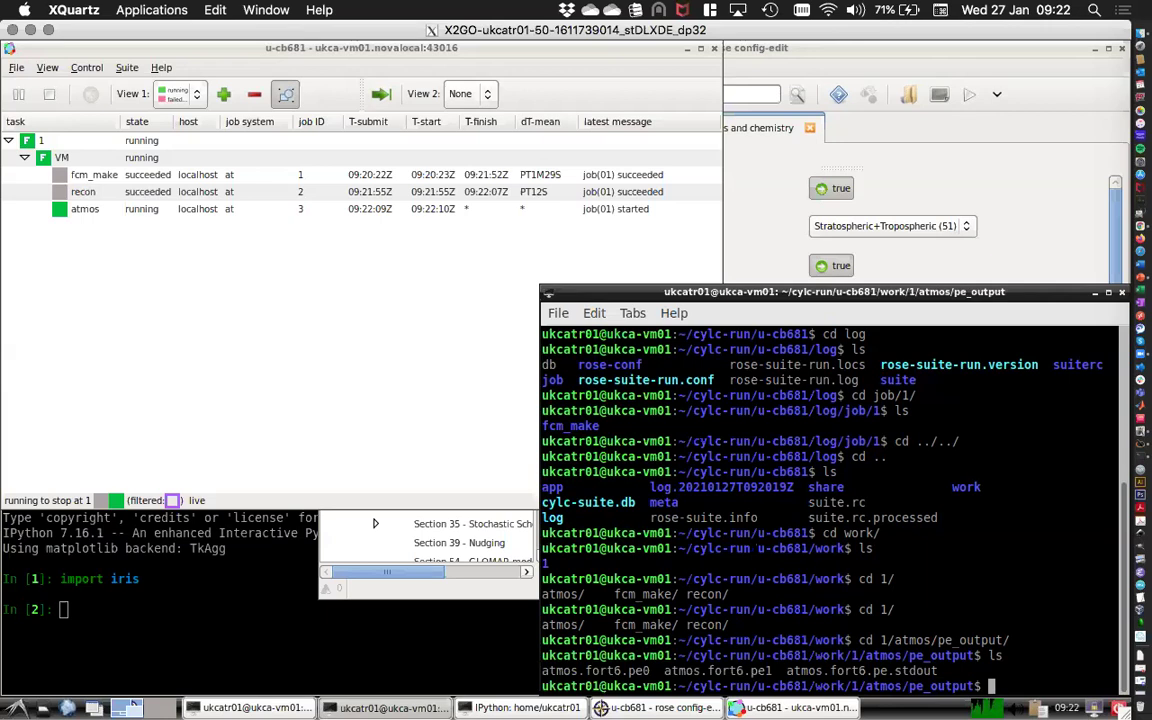
Follow atmos.fort6.pe0 live with tail -f until solver iterations appear, then stop it.
text(tail 0-f atmos.fort6.pe)
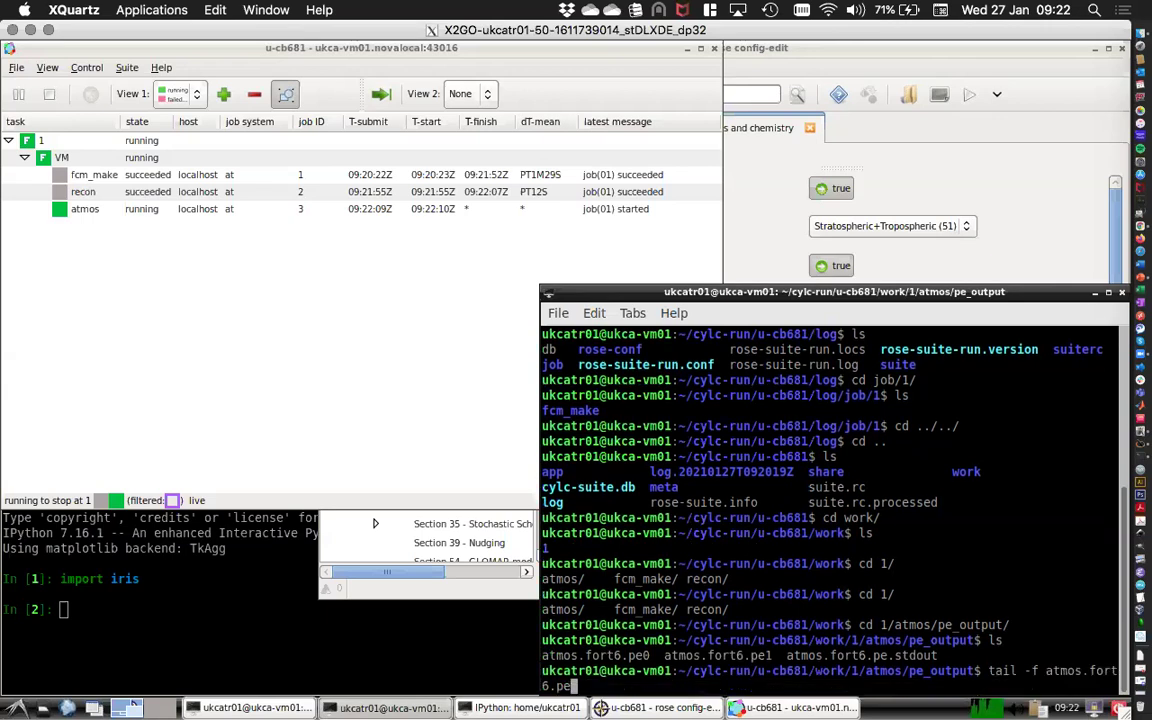
text(0)
key(Return)
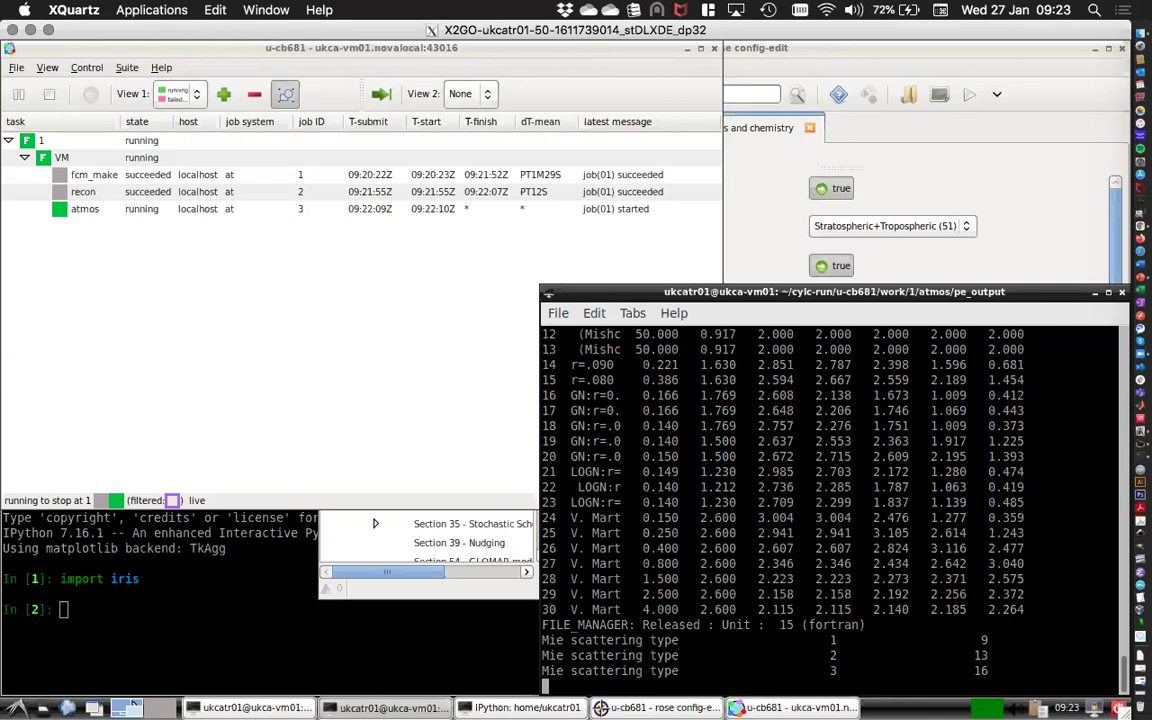
key(ctrl+c)
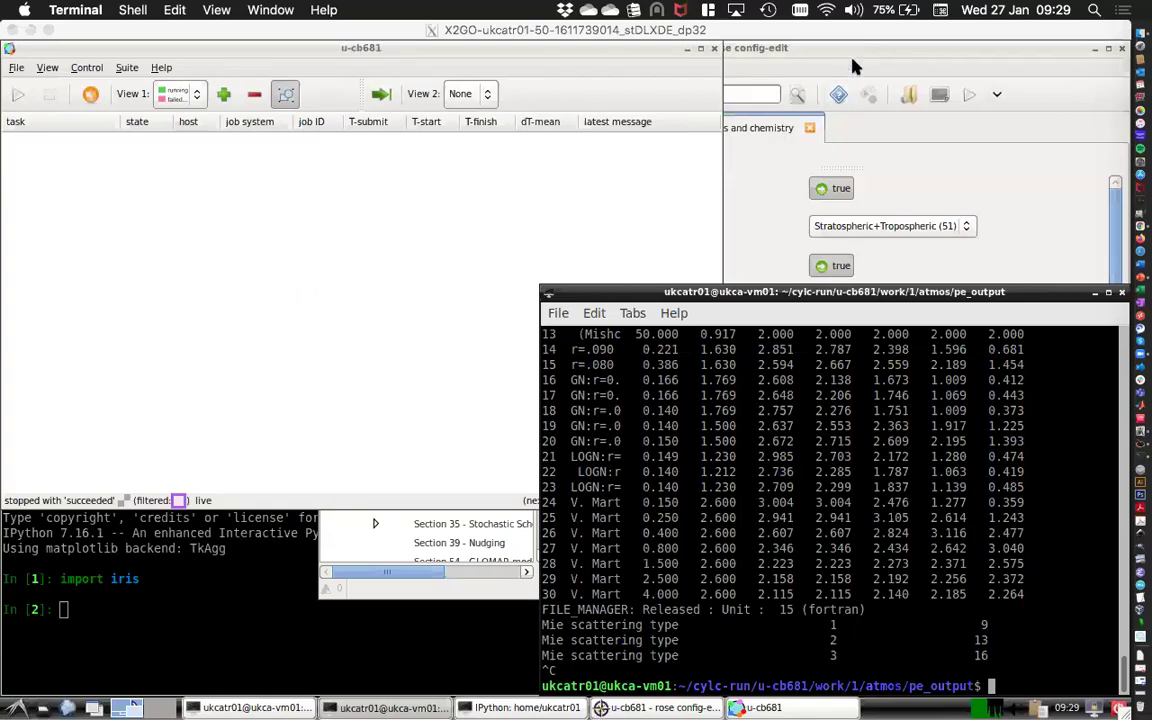
Rerun tail -f on atmos.fort6.pe0 to confirm the run finished with 74 warnings, then stop.
click(624, 190)
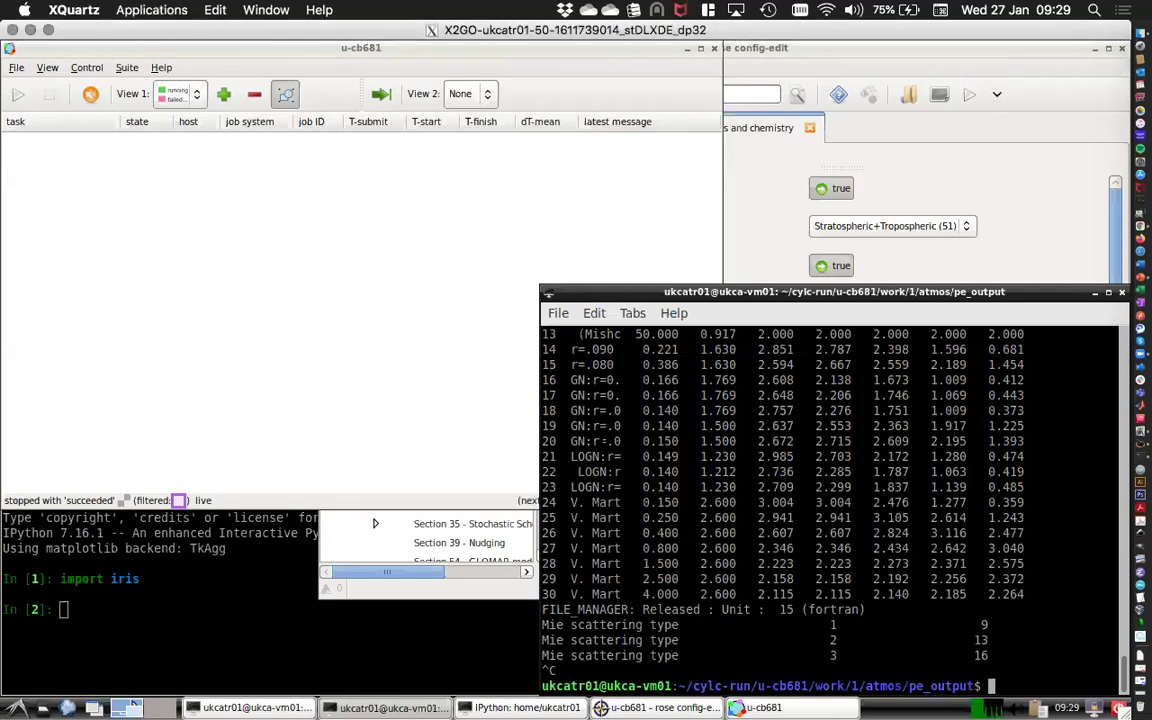
key(Up)
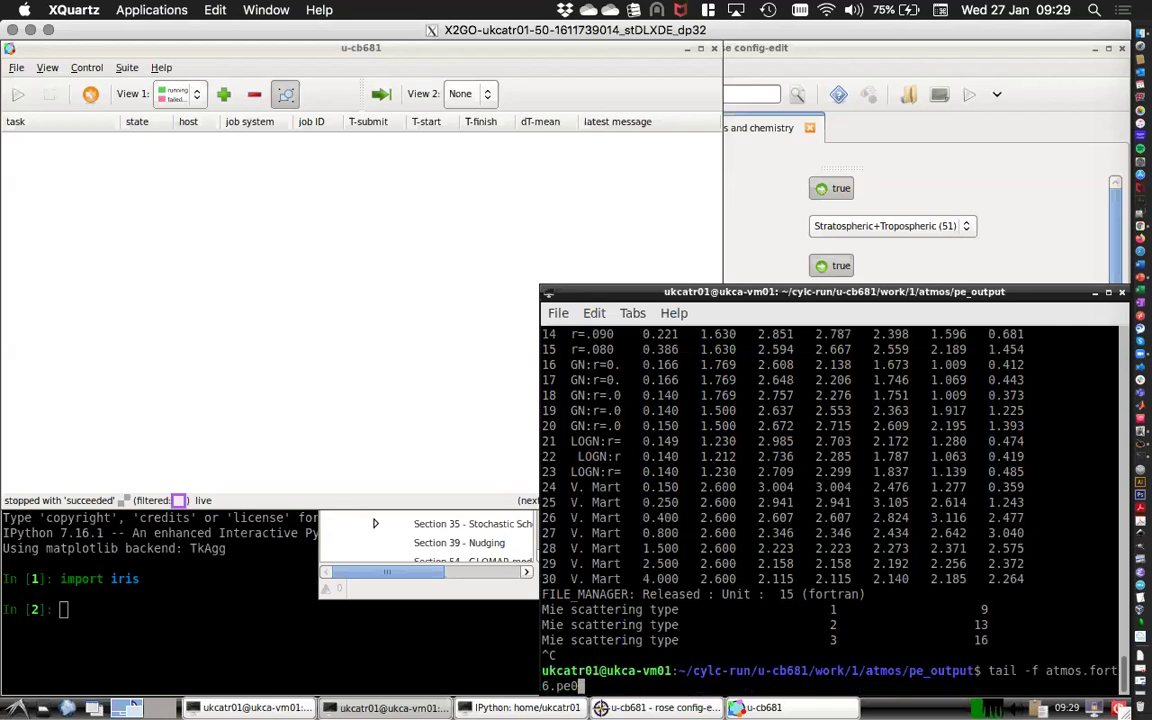
key(Return)
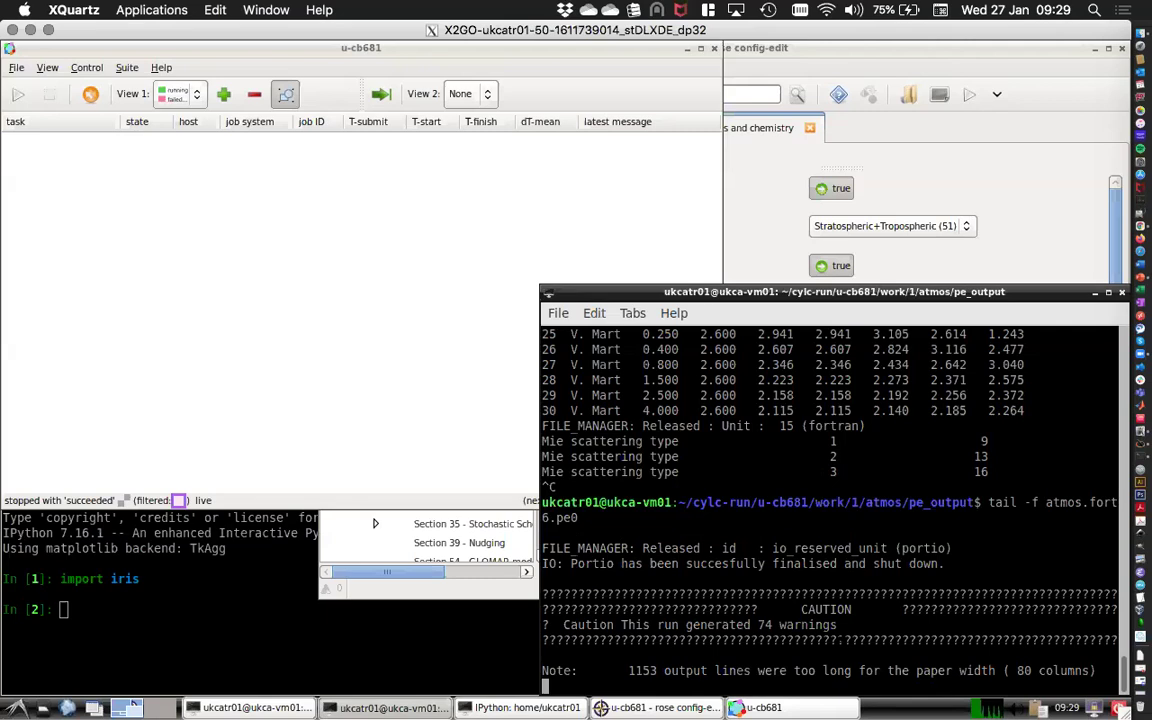
key(ctrl+c)
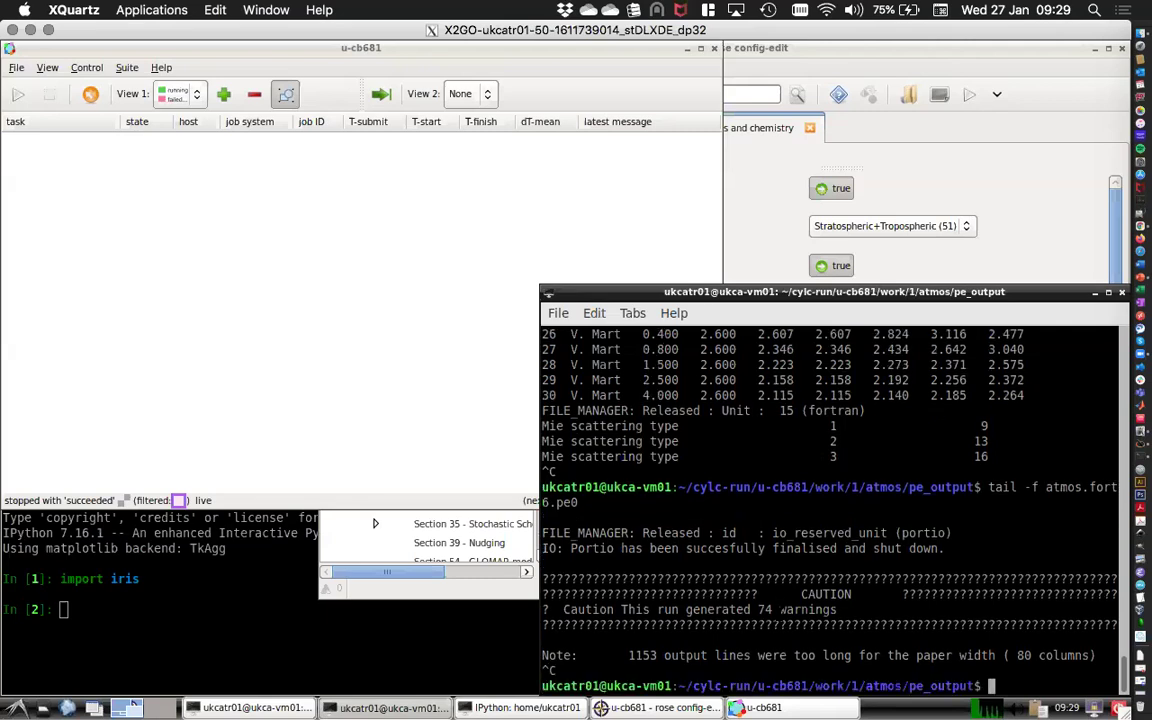
From the atmos work folder, open atmosa.pa19810901_00 in Xconv.
text(cd ..)
key(Return)
key(Return)
text(ls)
key(Return)
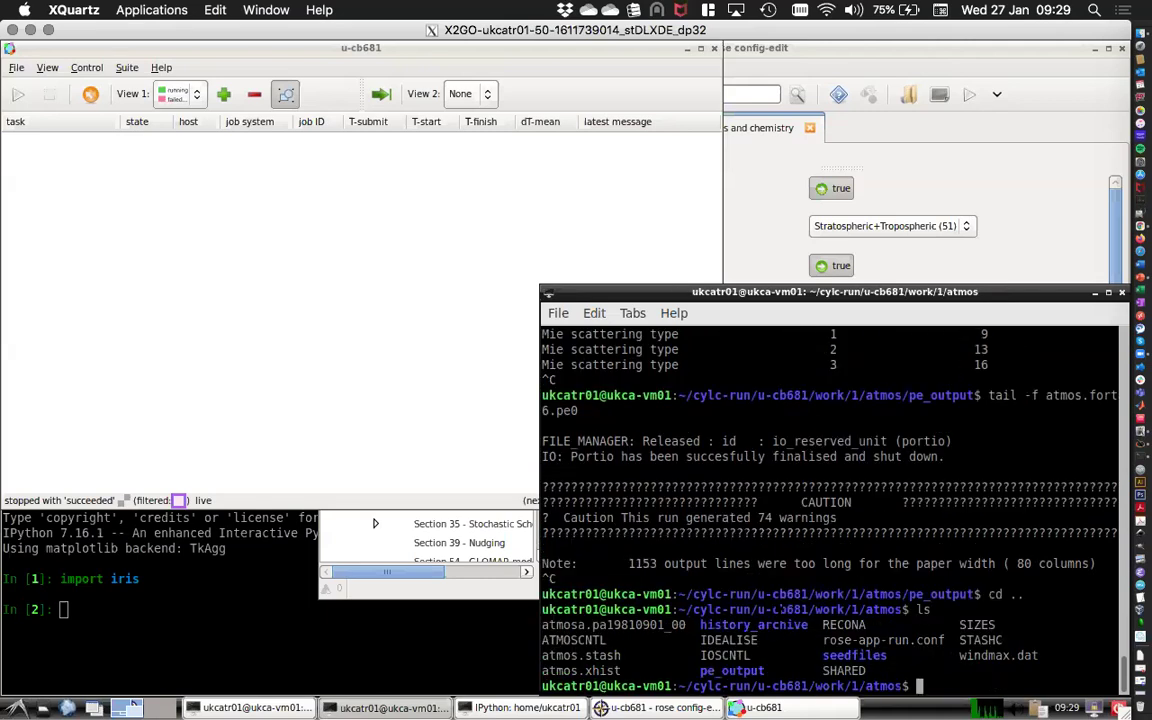
text(xconv )
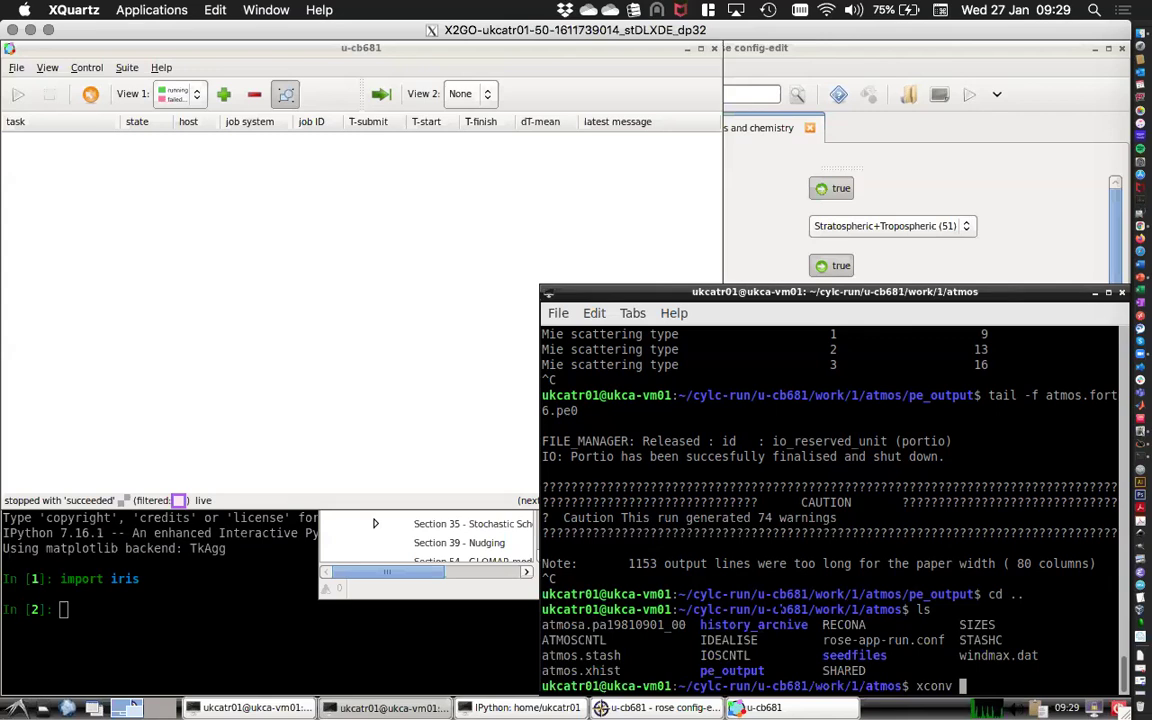
text(atmosa)
key(Tab)
key(Return)
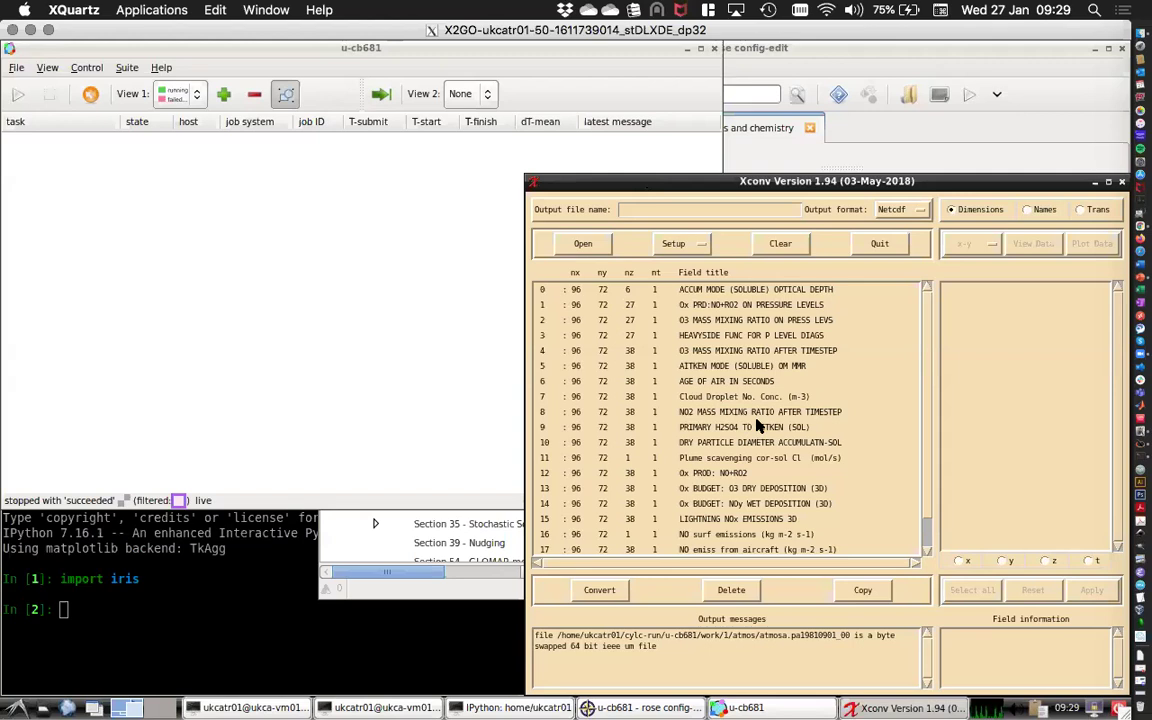
Plot field 4, O3 MASS MIXING RATIO AFTER TIMESTEP, as a map, dismiss it, and quit Xconv.
click(797, 352)
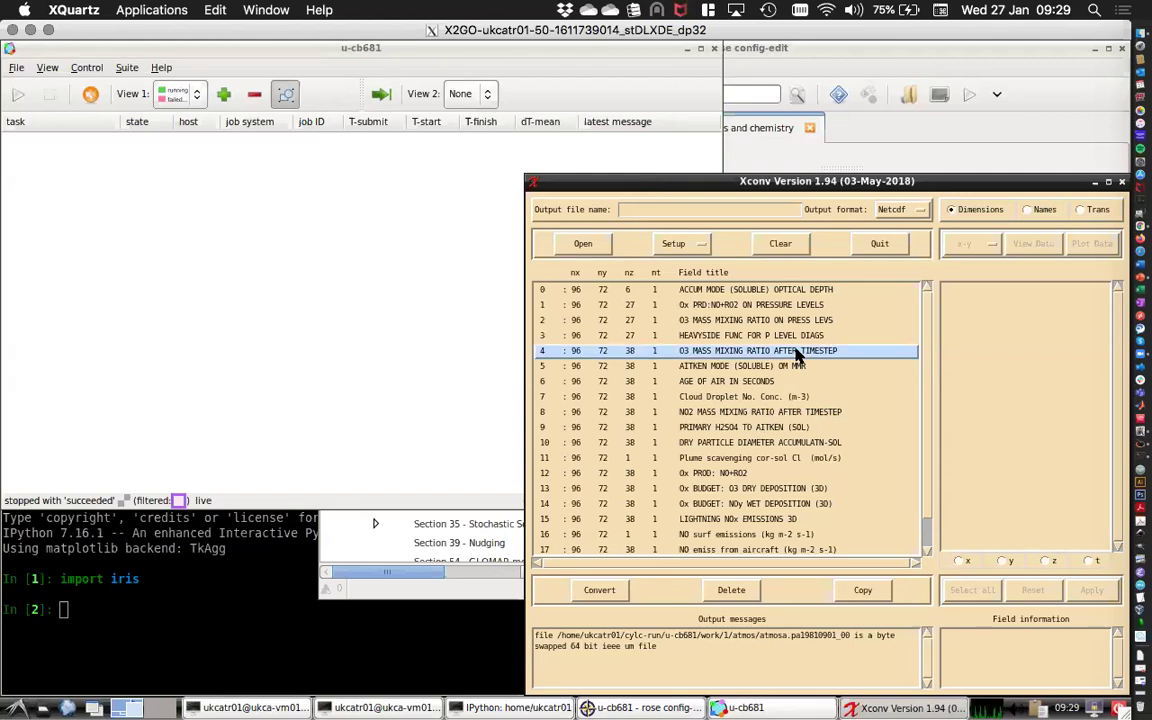
click(1088, 244)
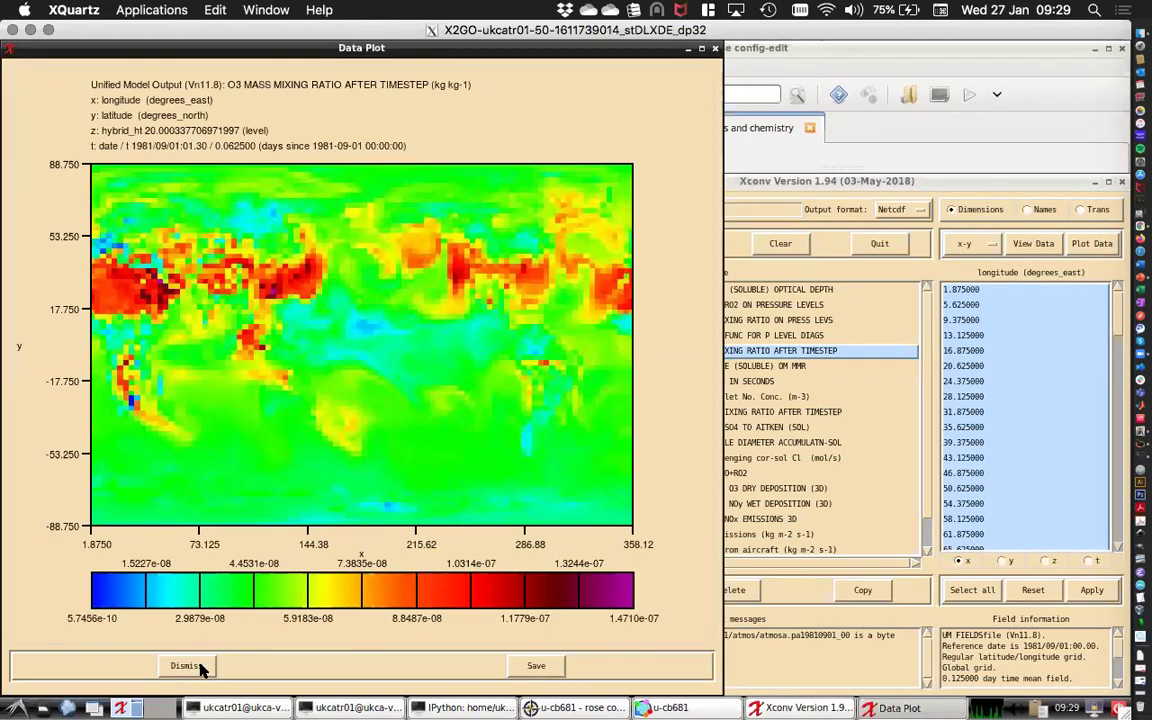
click(188, 665)
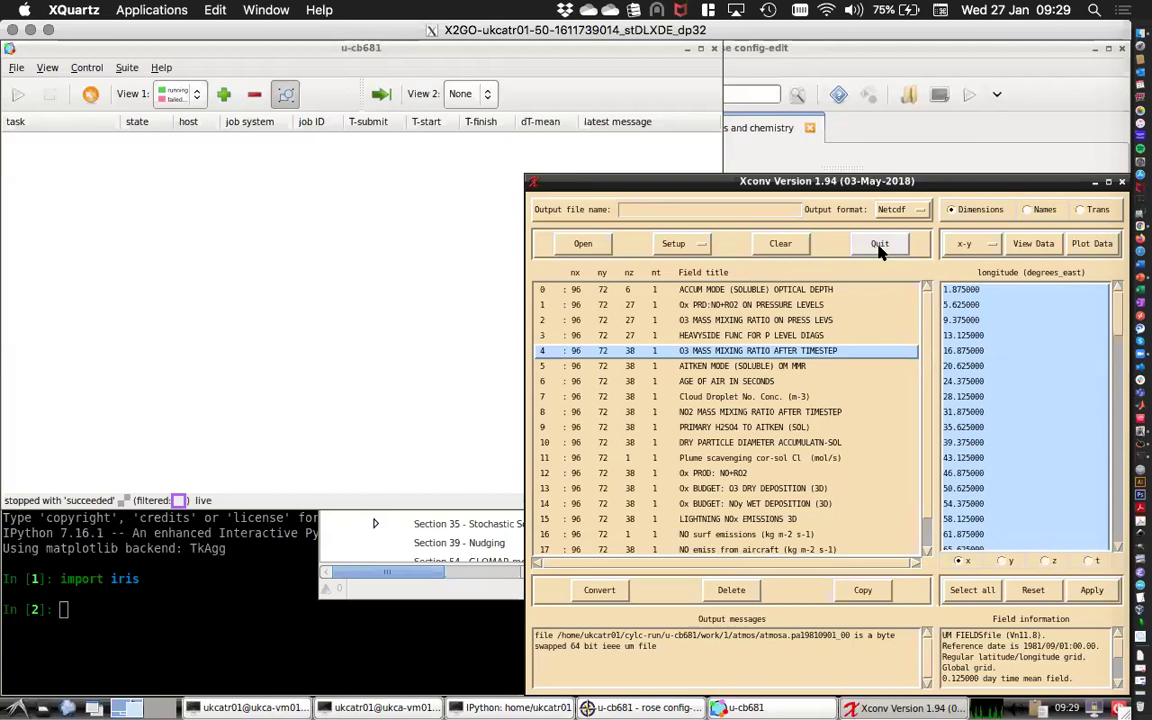
click(879, 244)
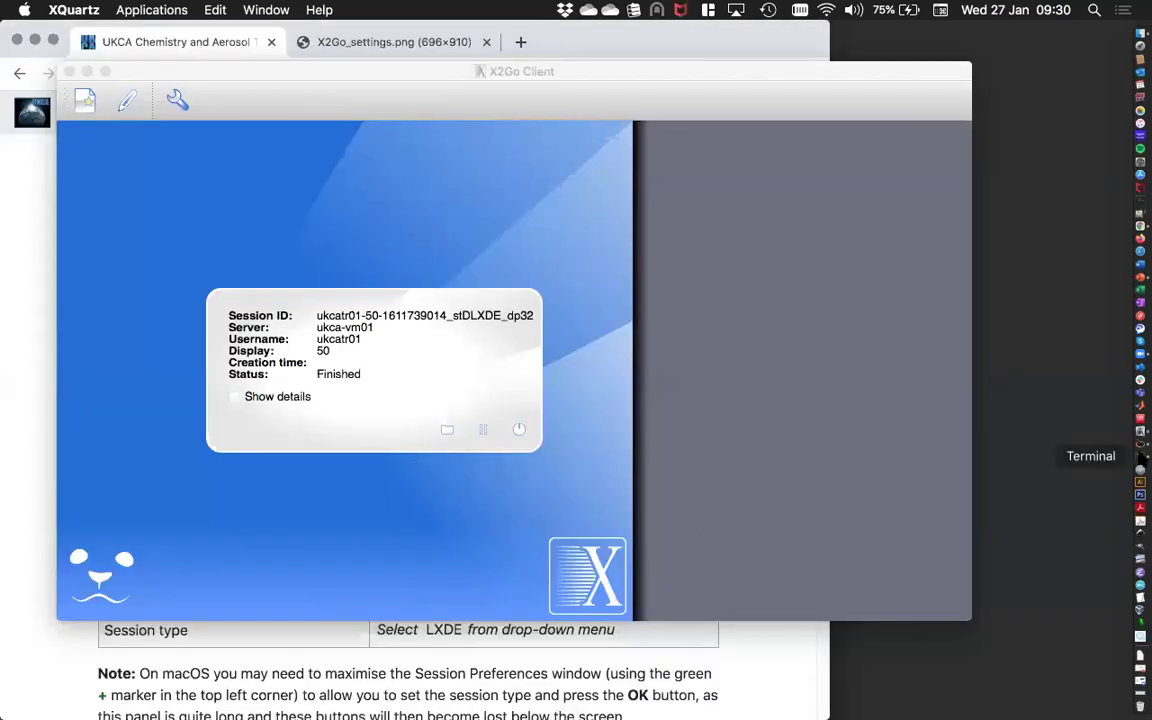
Log into ukca-vm01 with ssh -Y, enter roses/u-cb681, and run rose edit & in the background.
click(1141, 455)
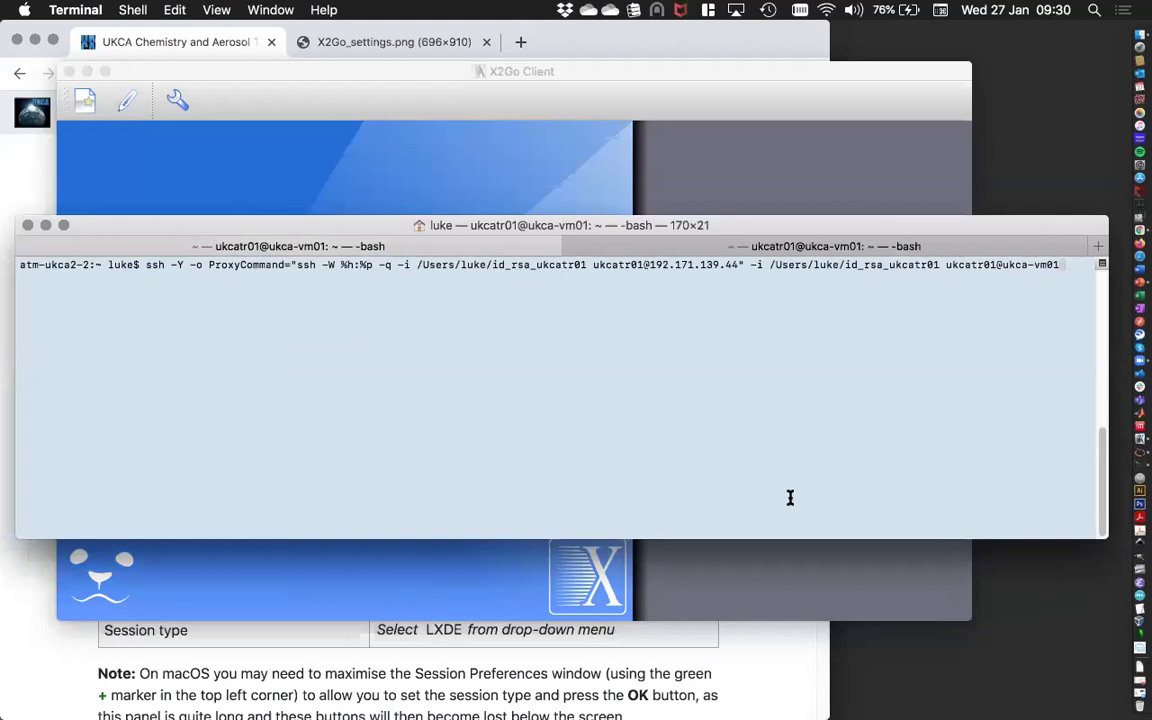
key(Return)
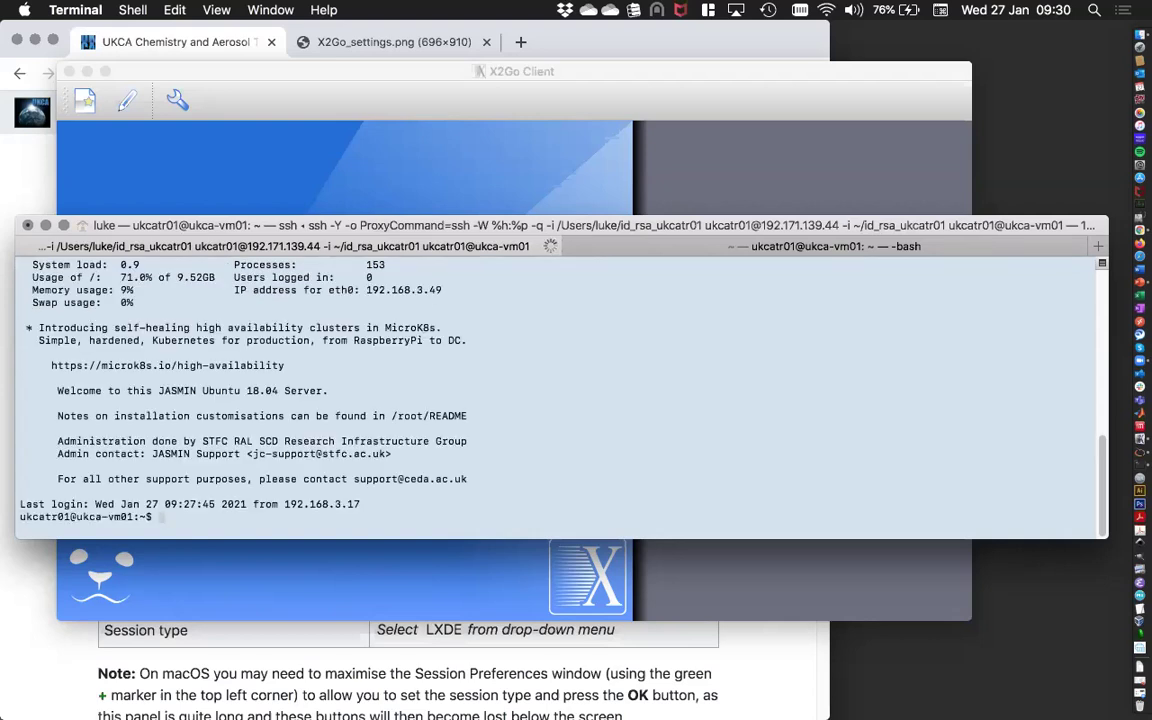
text(ls)
key(Return)
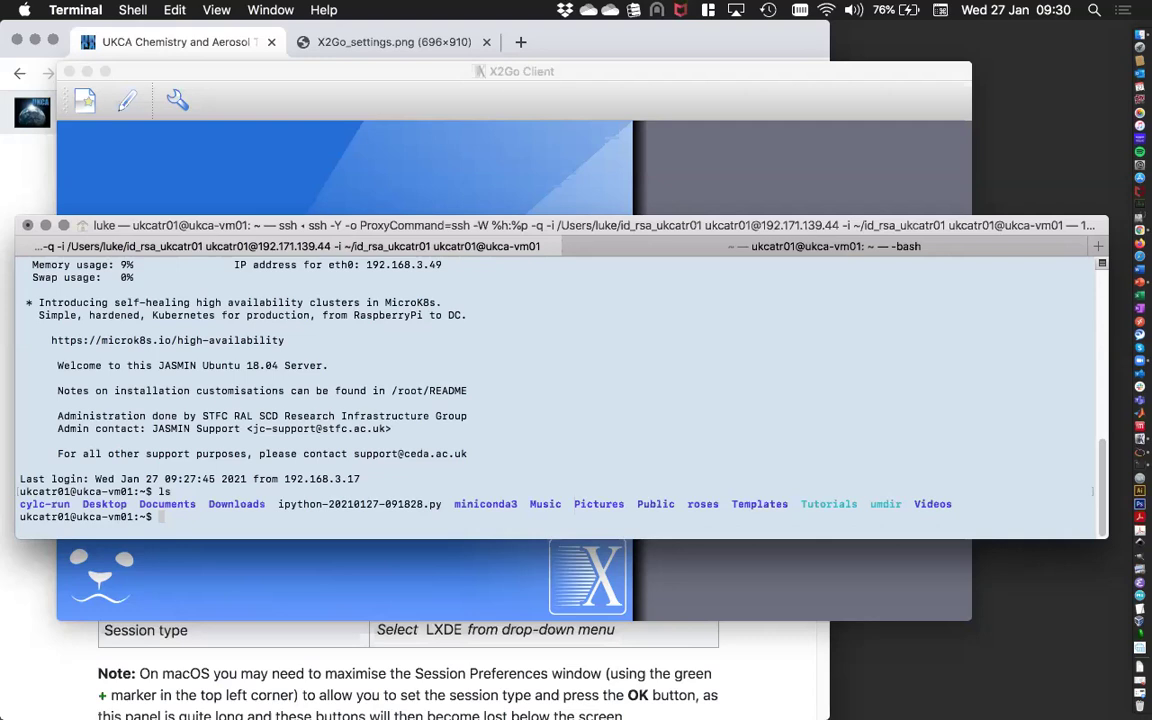
text(cd roses/u-cb681/)
key(Return)
text(rose edit)
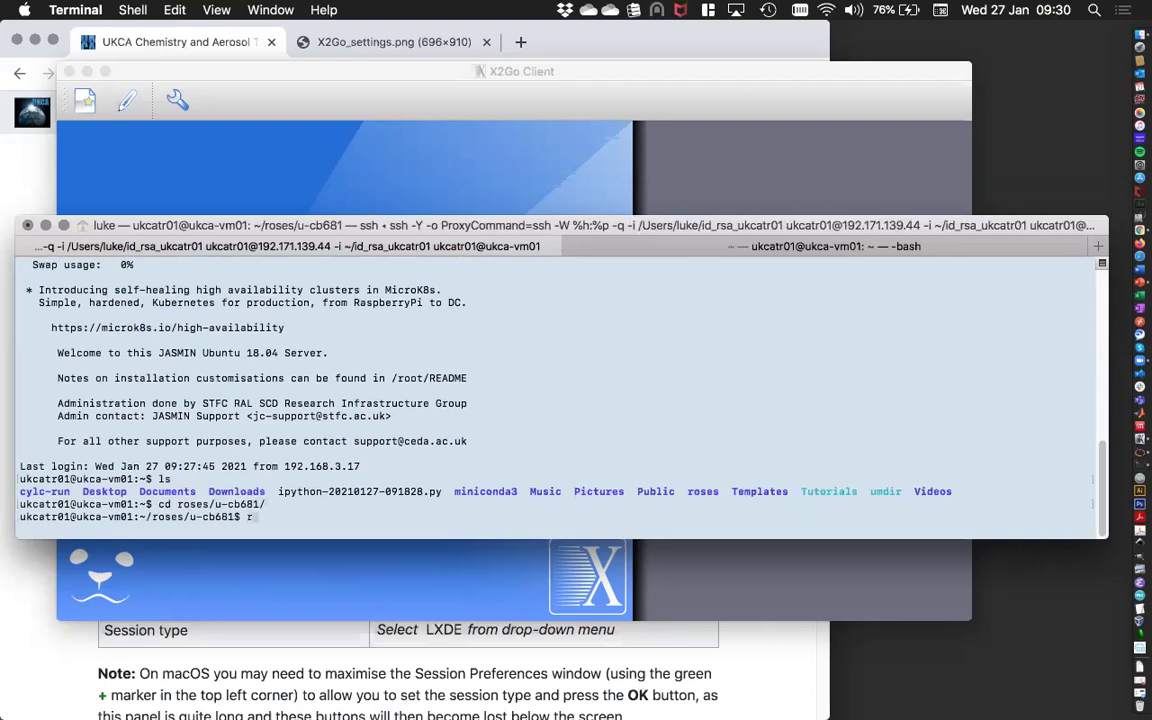
text( &)
key(Return)
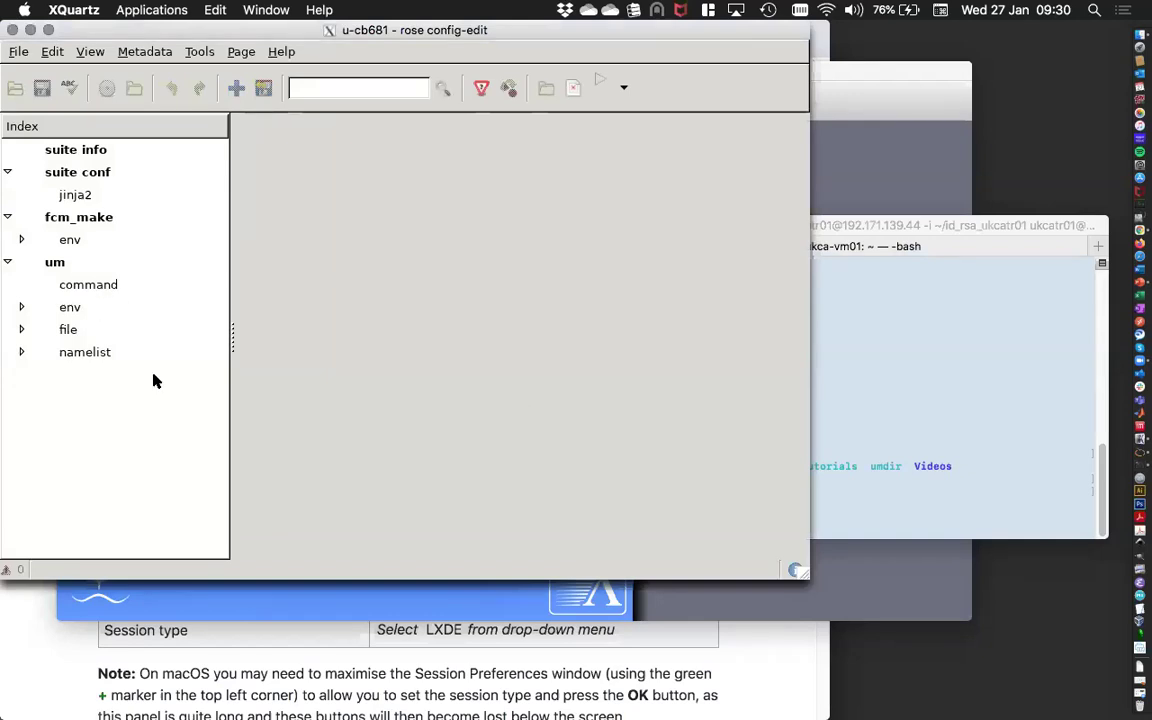
In the local bash tab, run ssh -Y ukca-vm01 using the host entry from .ssh/config.
click(848, 295)
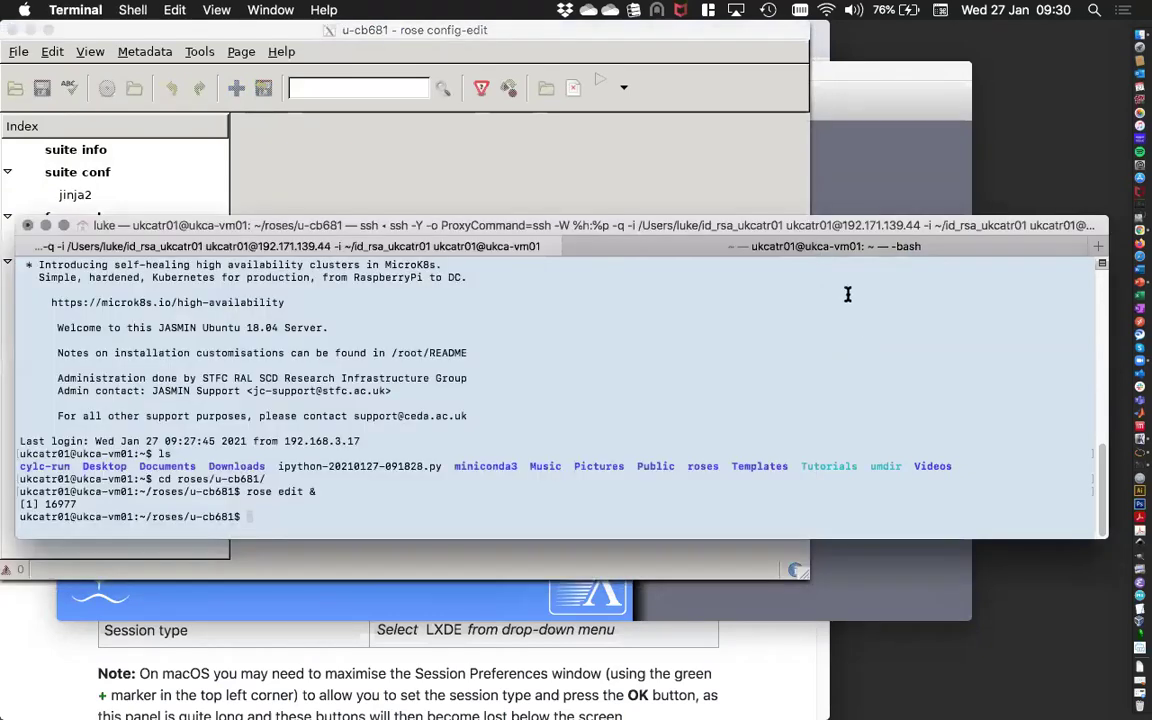
click(829, 247)
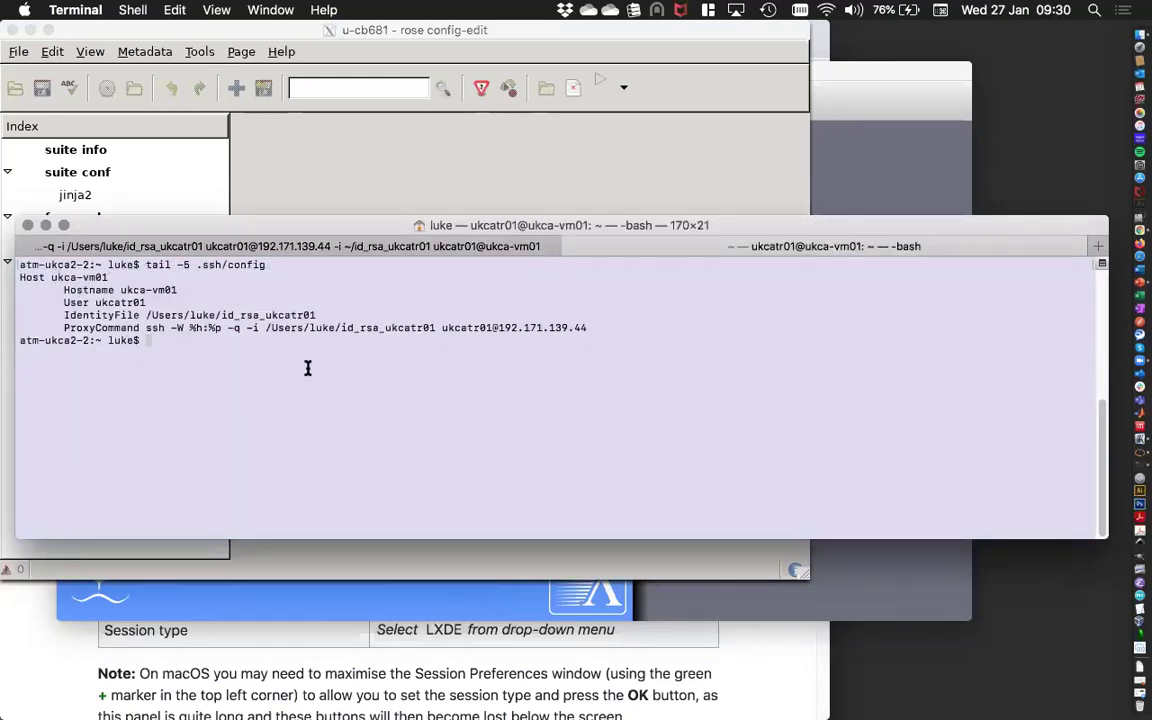
text(ssh -Y ukca-vm01)
key(Return)
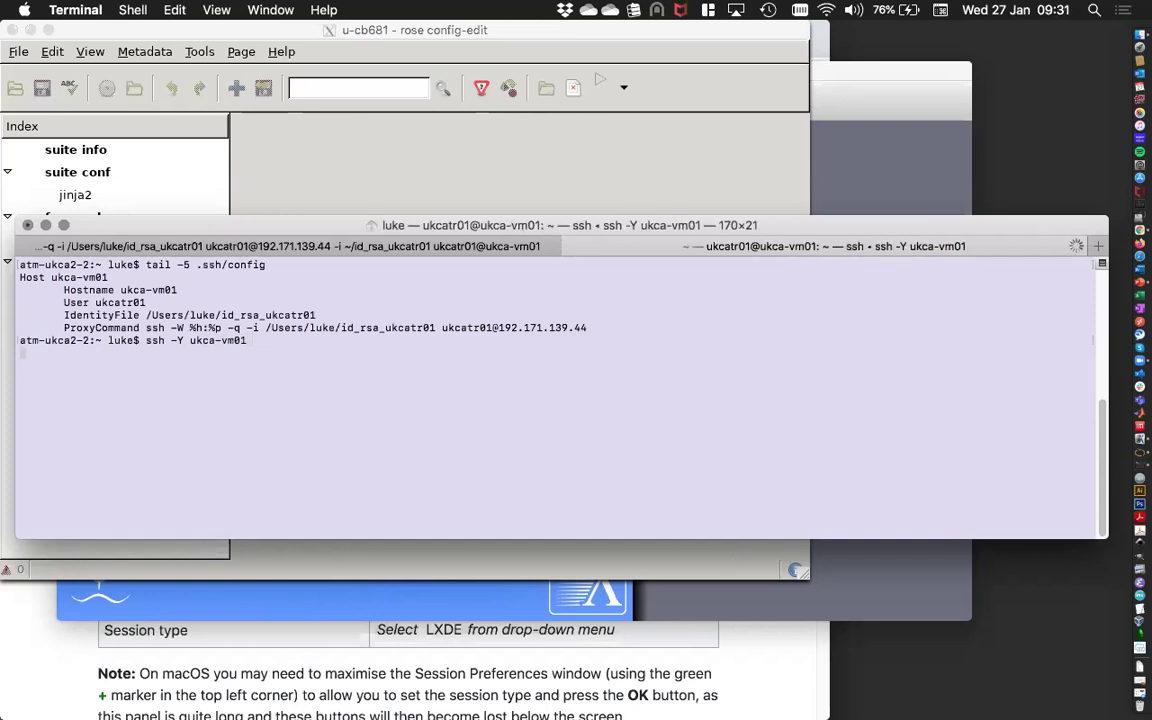